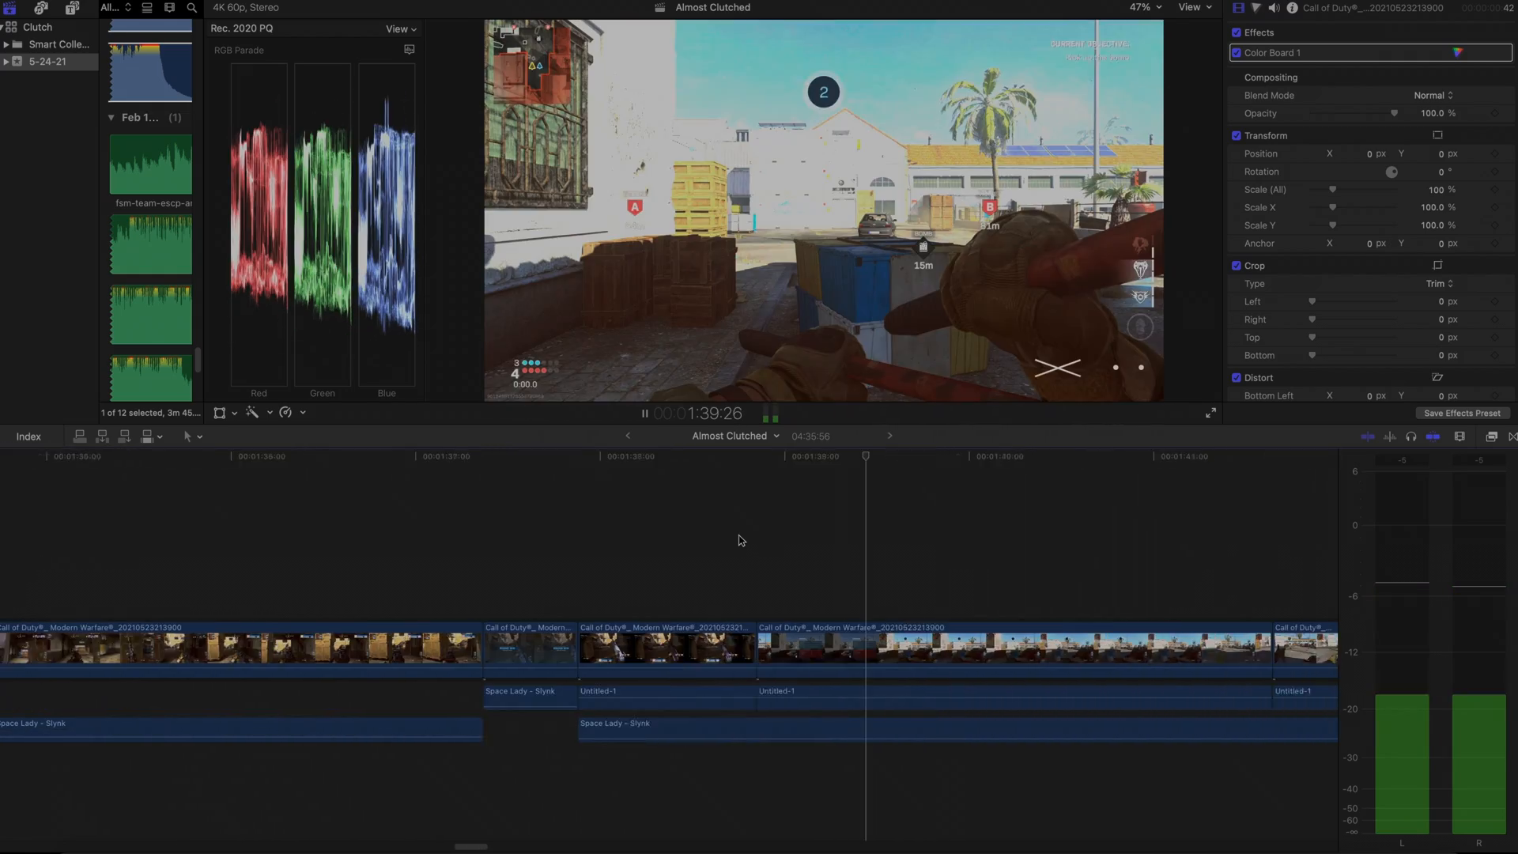
Play through the music edits and delete the lower Space Lady - Slynk clip spanning about 1:50:49 to 1:55
{"action": "key", "text": "space"}
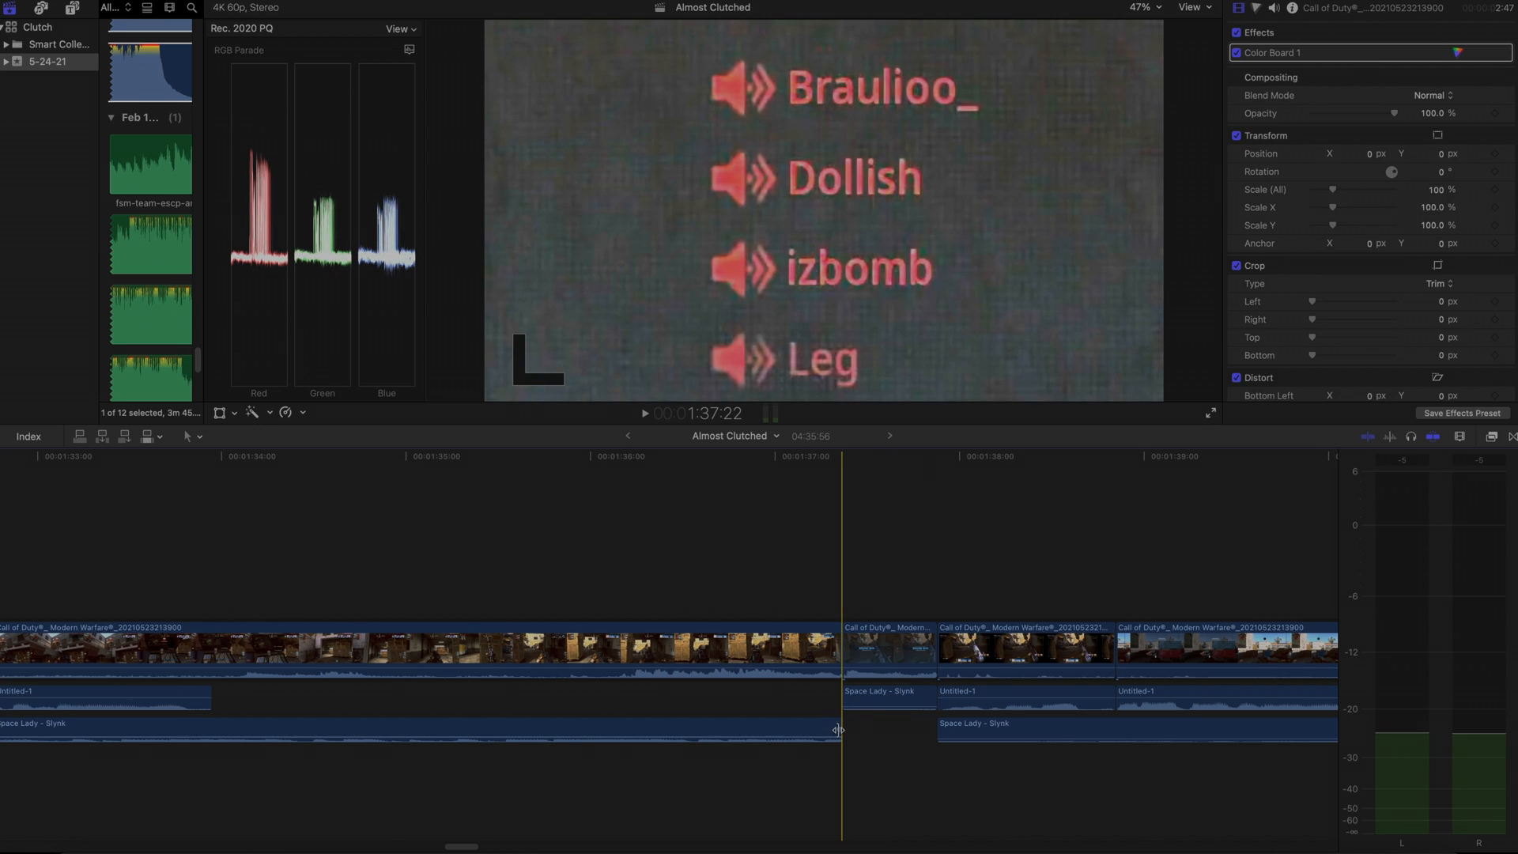
{"action": "key", "text": "space"}
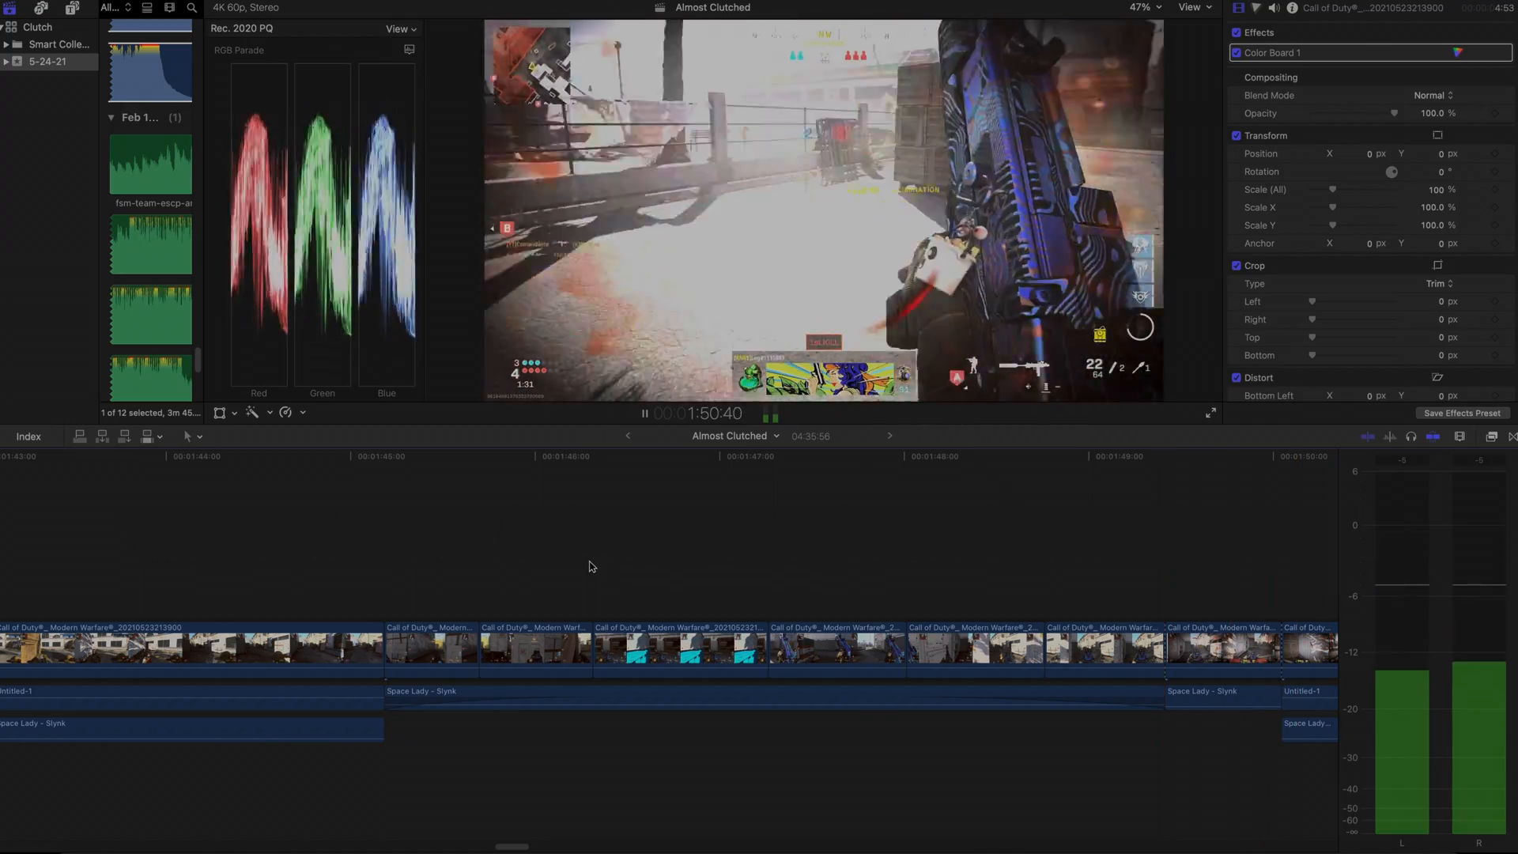
{"action": "key", "text": "space"}
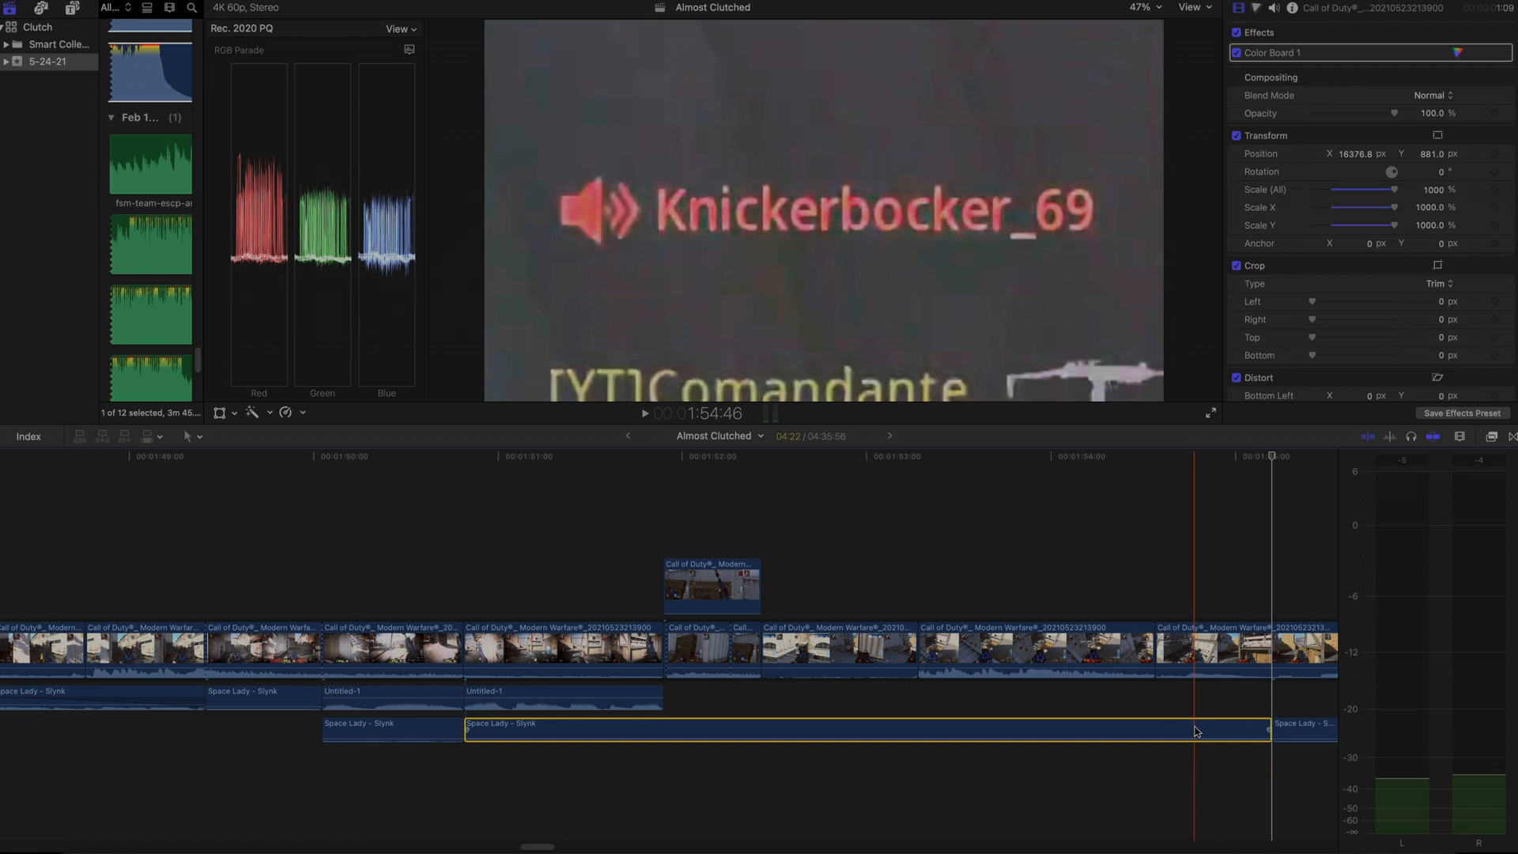
{"action": "key", "text": "Delete"}
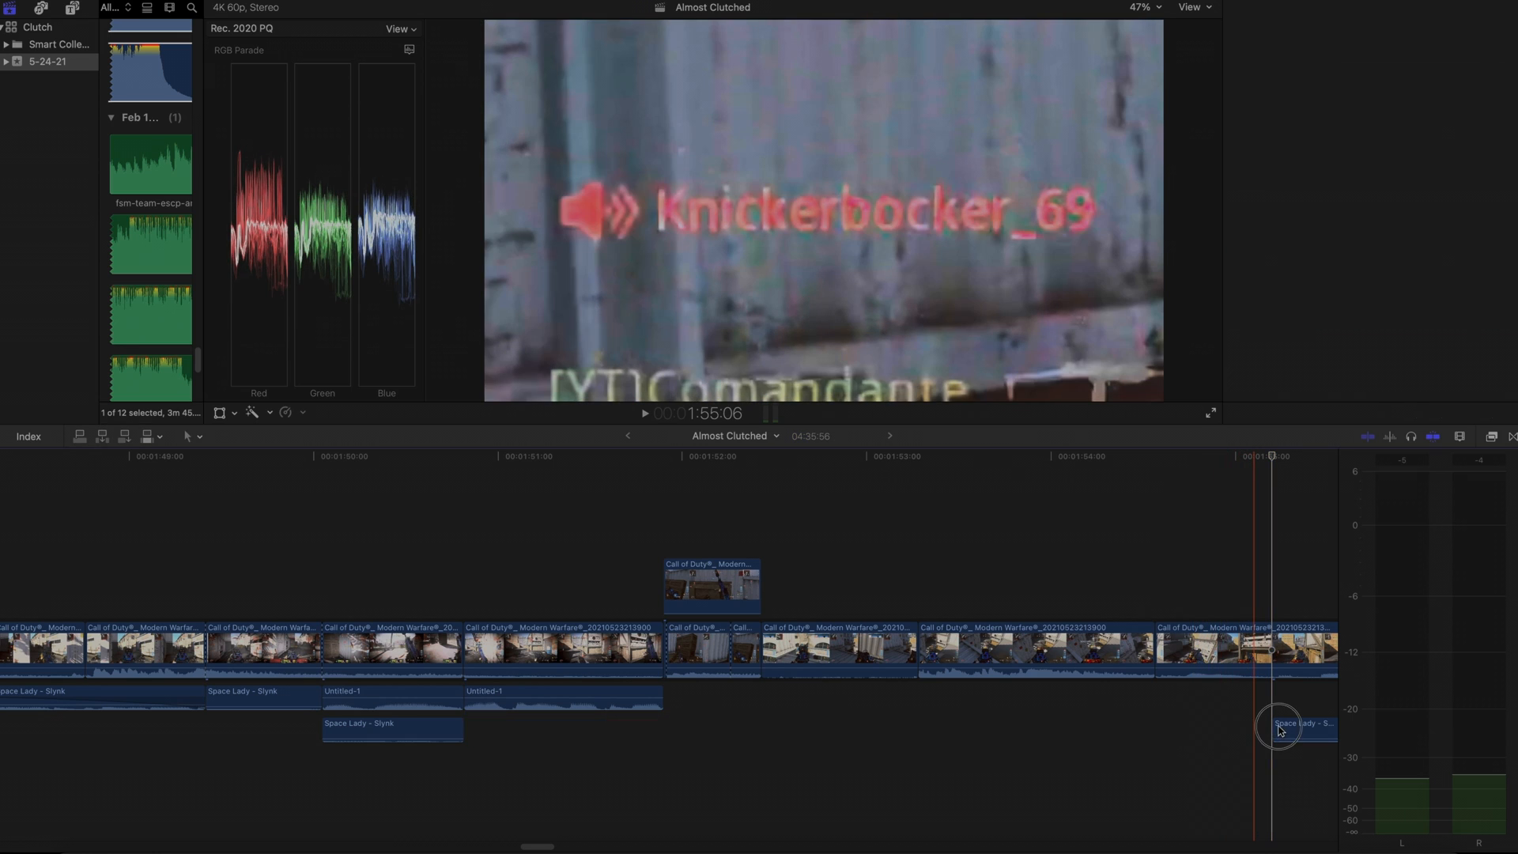
Place a copy of the quiet Space Lady - Slynk clip in the emptied gap, starting at 1:50:49 beneath the Untitled-1 clip
{"action": "left_click", "coordinate": [1274, 729]}
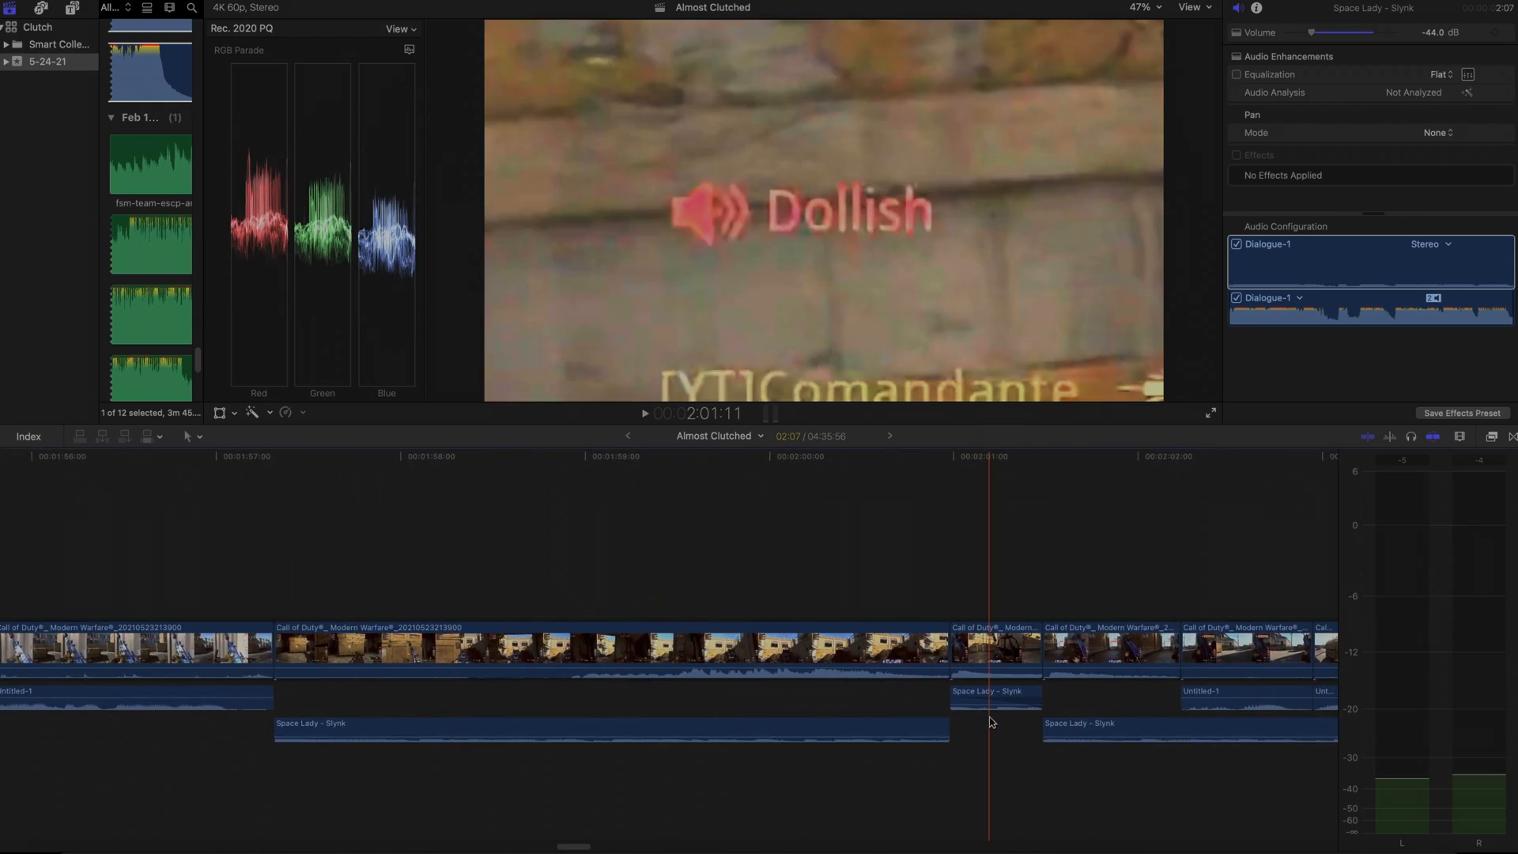
{"action": "scroll", "coordinate": [990, 722], "scroll_direction": "left", "scroll_amount": 10}
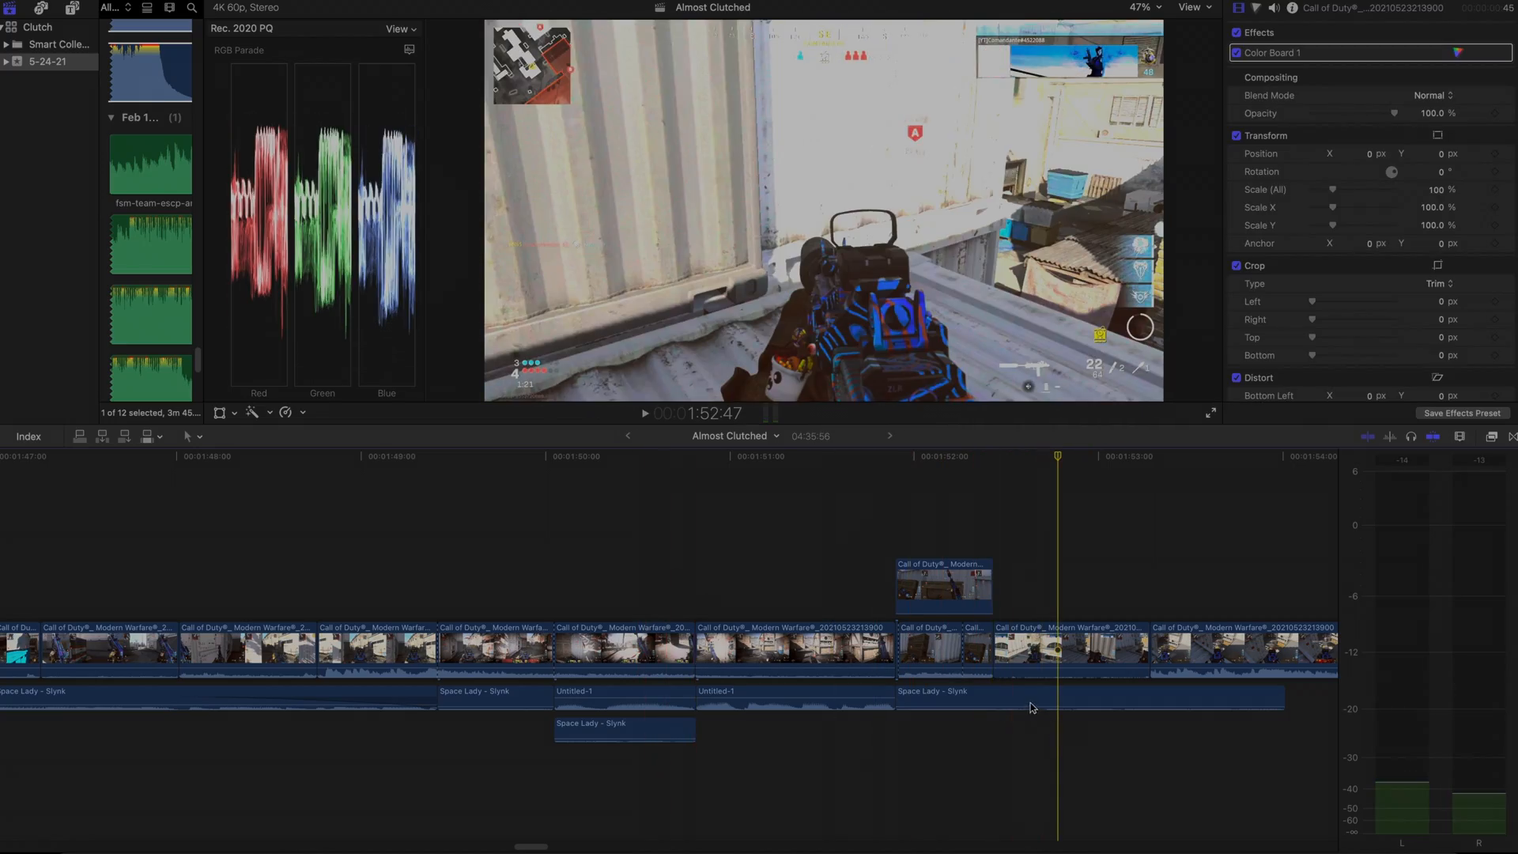
{"action": "left_click_drag", "start_coordinate": [1026, 708], "coordinate": [909, 758]}
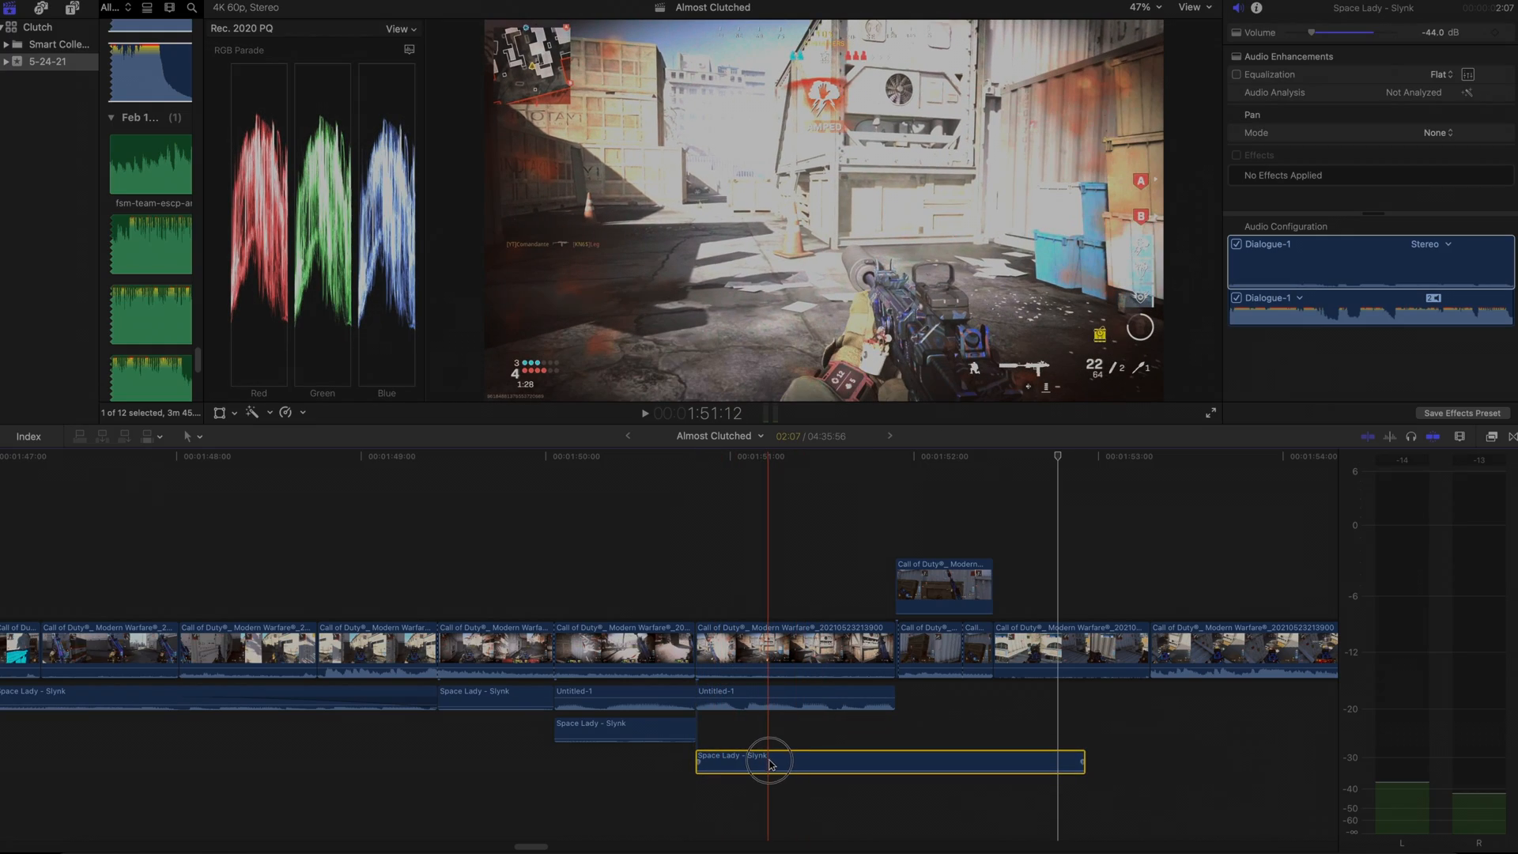
Extend the end of the replacement Space Lady - Slynk clip to 1:57:19, where the next music clip begins
{"action": "left_click_drag", "start_coordinate": [778, 764], "coordinate": [1133, 747]}
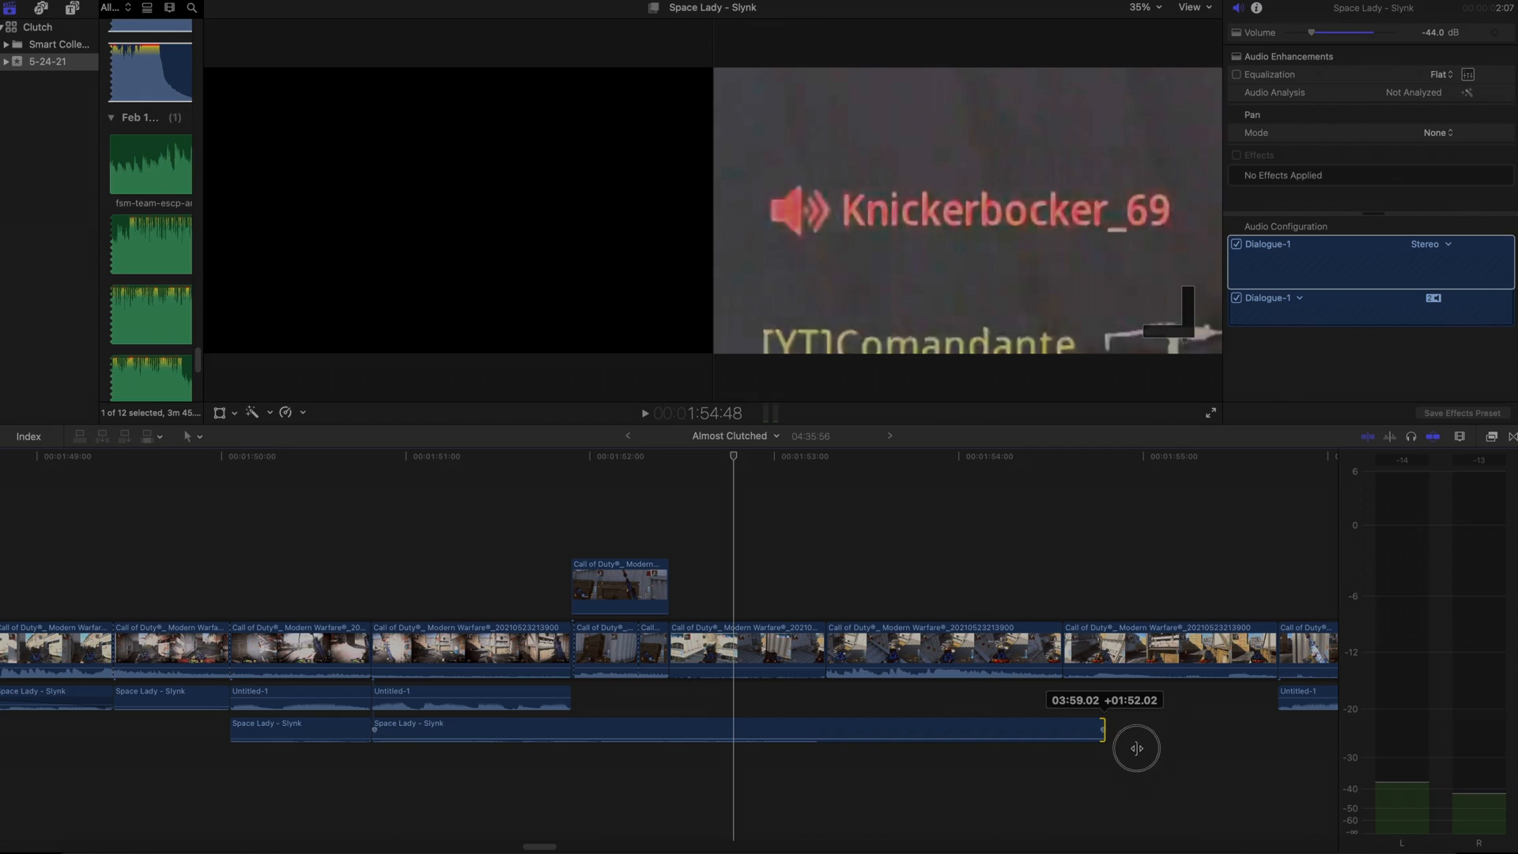
{"action": "left_click_drag", "start_coordinate": [1246, 753], "coordinate": [1245, 751]}
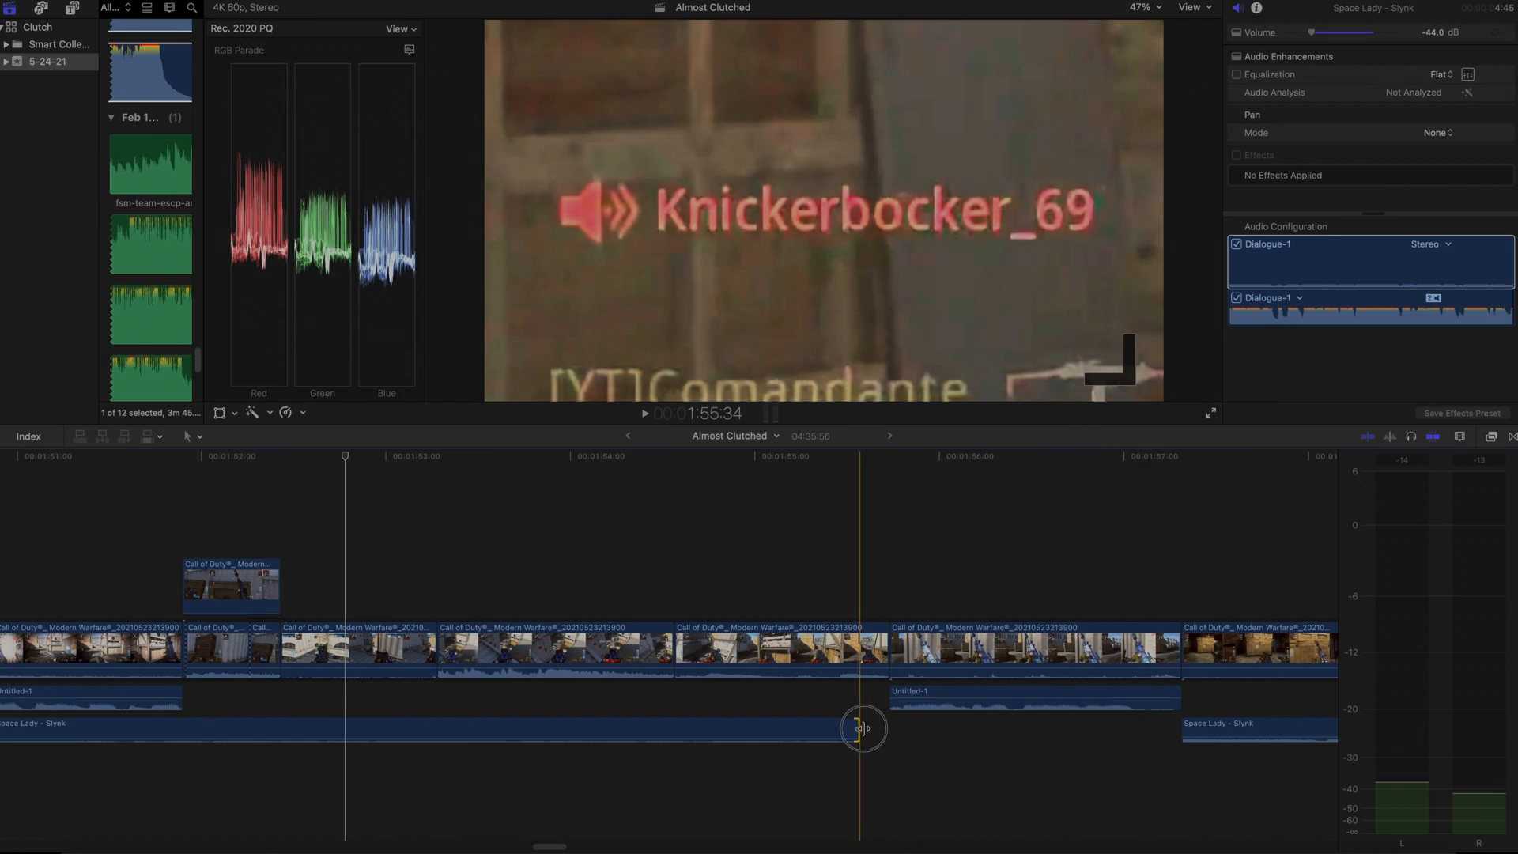
{"action": "left_click_drag", "start_coordinate": [860, 728], "coordinate": [1076, 731]}
{"action": "left_click_drag", "start_coordinate": [881, 751], "coordinate": [1137, 748]}
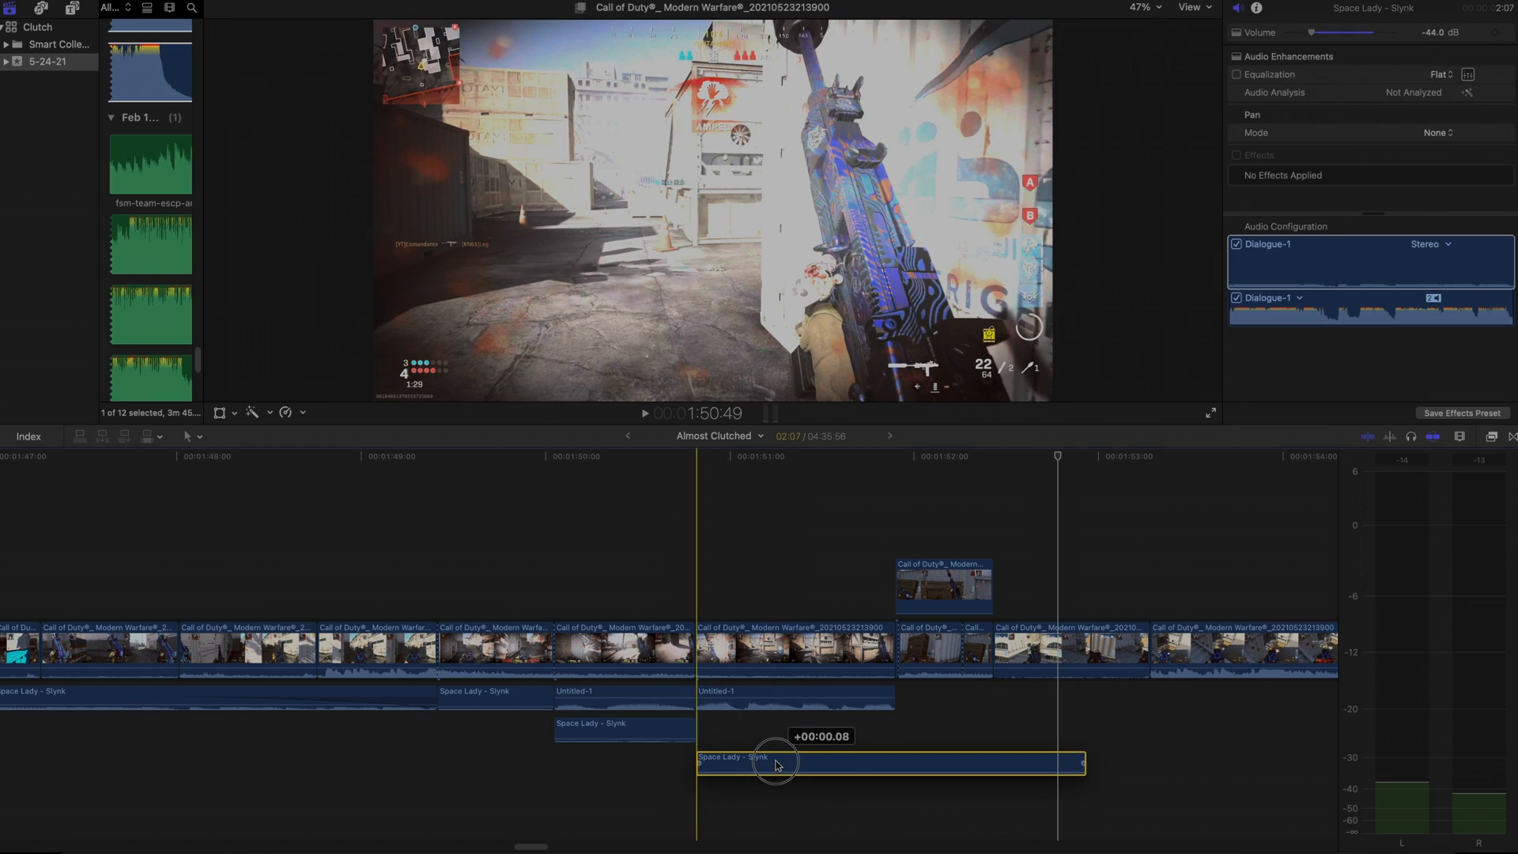
{"action": "scroll", "coordinate": [776, 760], "scroll_direction": "right", "scroll_amount": 5}
{"action": "left_click_drag", "start_coordinate": [1247, 752], "coordinate": [1247, 752]}
{"action": "scroll", "coordinate": [1116, 761], "scroll_direction": "right", "scroll_amount": 6}
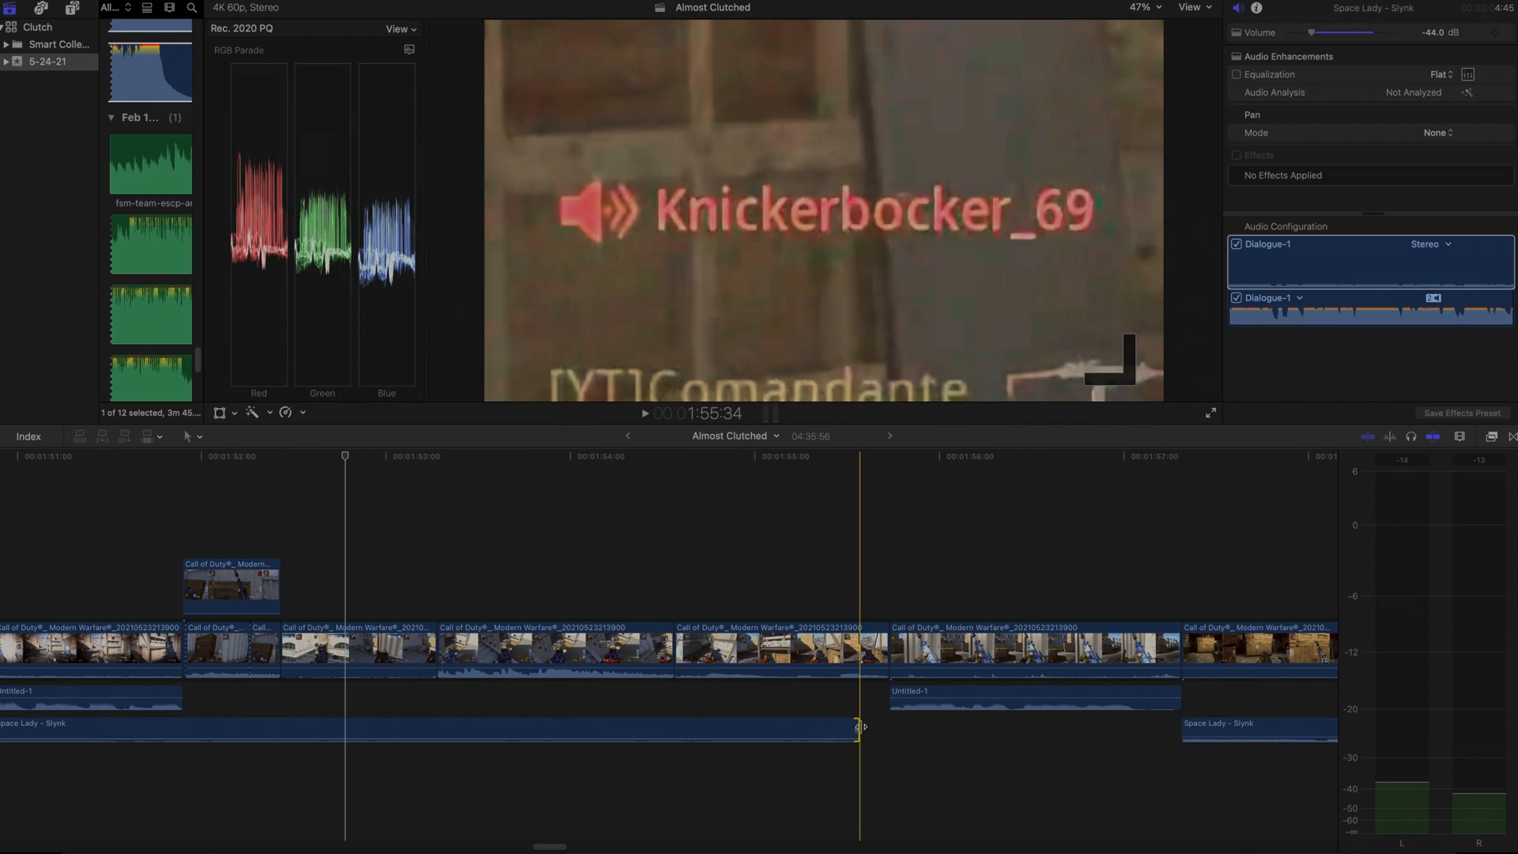
{"action": "left_click_drag", "start_coordinate": [869, 729], "coordinate": [1088, 731]}
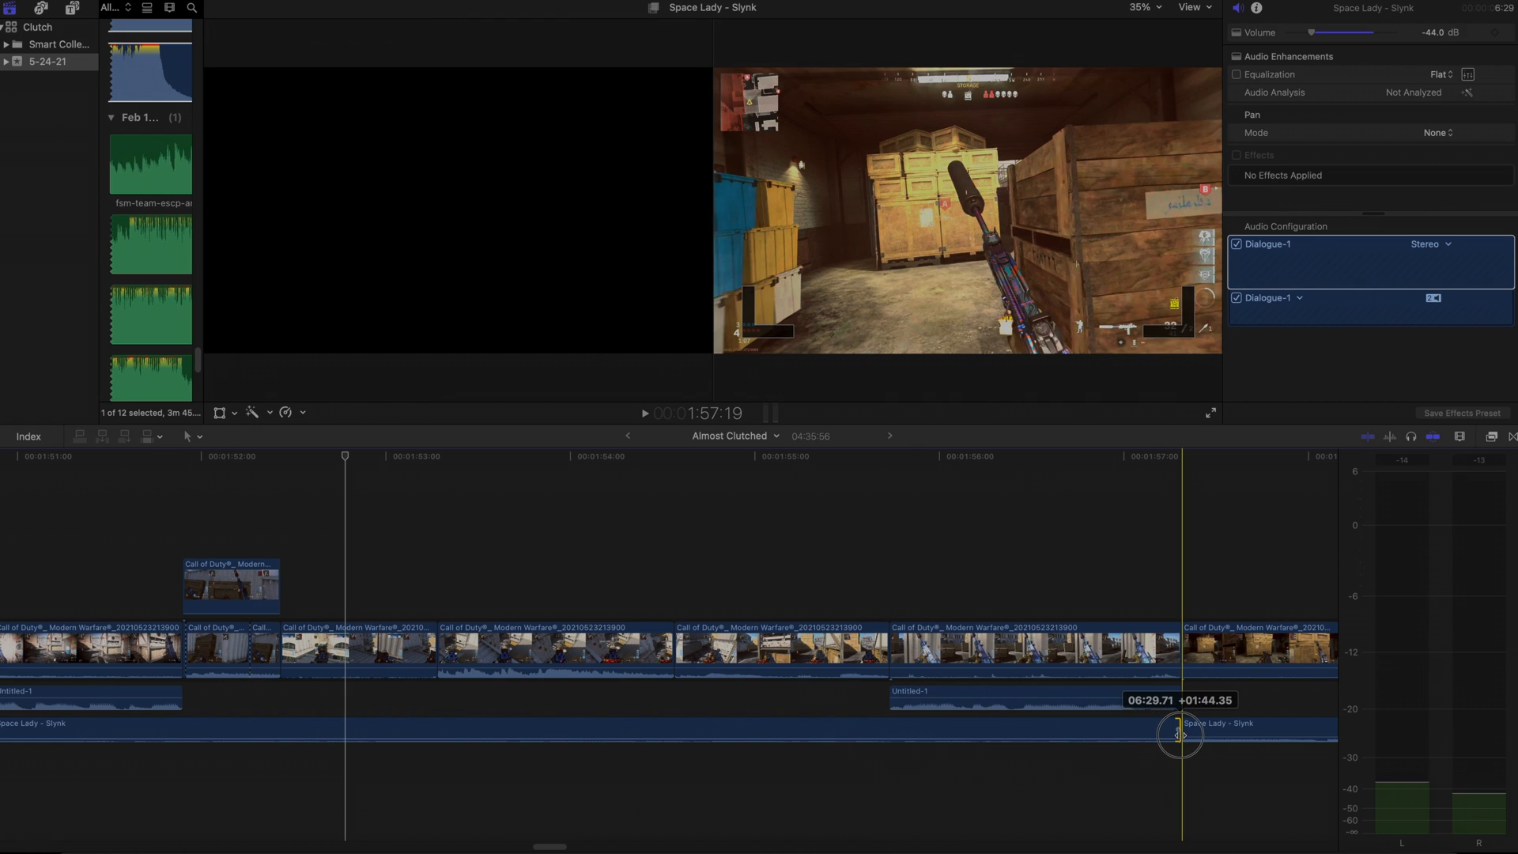
Fade out the Space Lady - Slynk clip ending at 1:37:22 into the ghost audio and play it back to check alignment
{"action": "scroll", "coordinate": [774, 684], "scroll_direction": "left", "scroll_amount": 6}
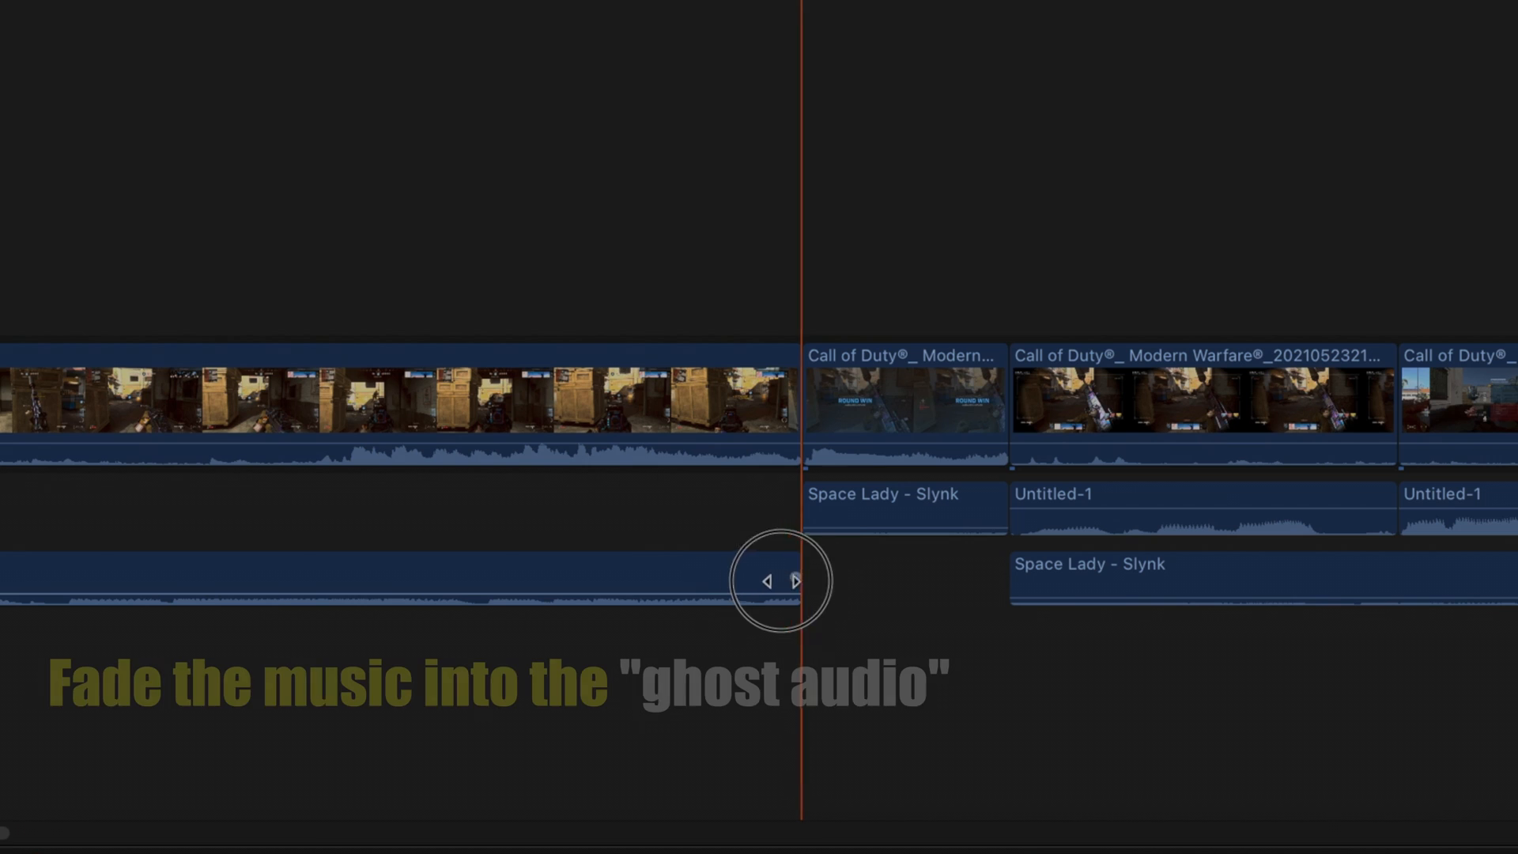
{"action": "left_click_drag", "start_coordinate": [781, 578], "coordinate": [461, 571]}
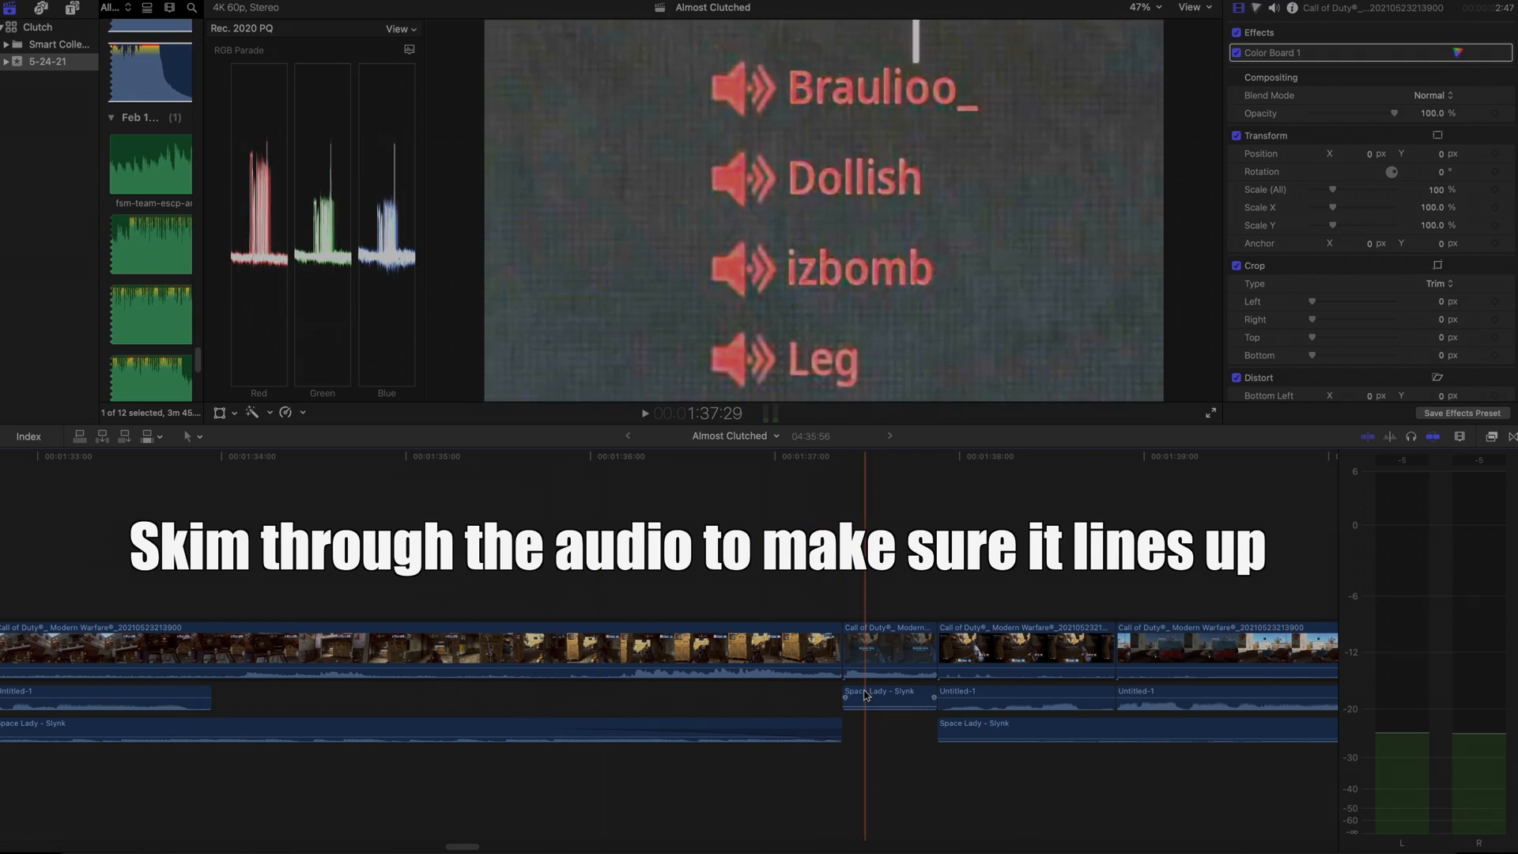
{"action": "scroll", "coordinate": [842, 688], "scroll_direction": "left", "scroll_amount": 4}
{"action": "scroll", "coordinate": [597, 575], "scroll_direction": "left", "scroll_amount": 2}
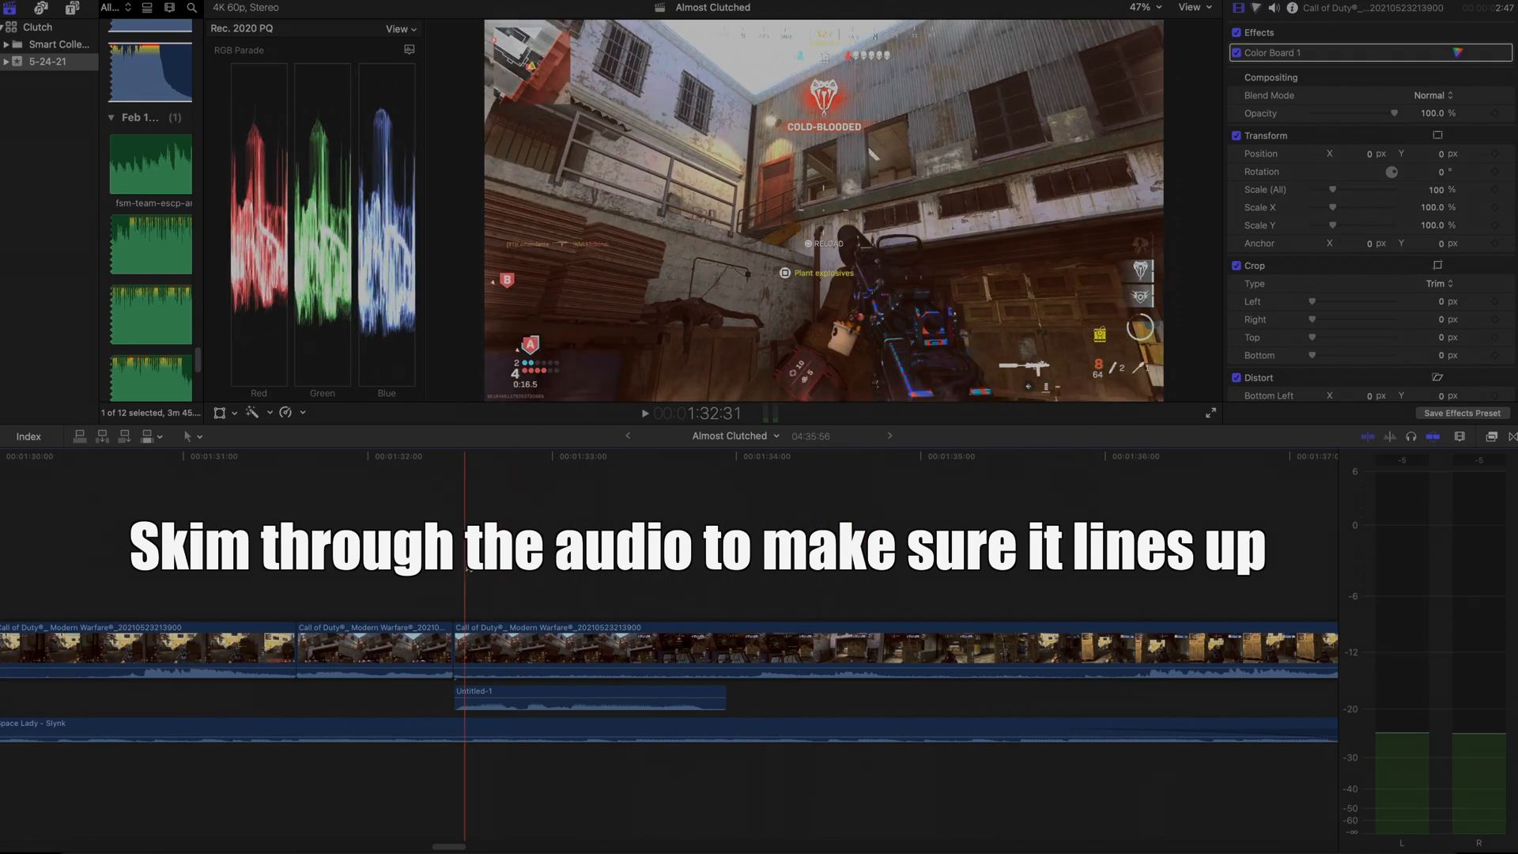
{"action": "key", "text": "space"}
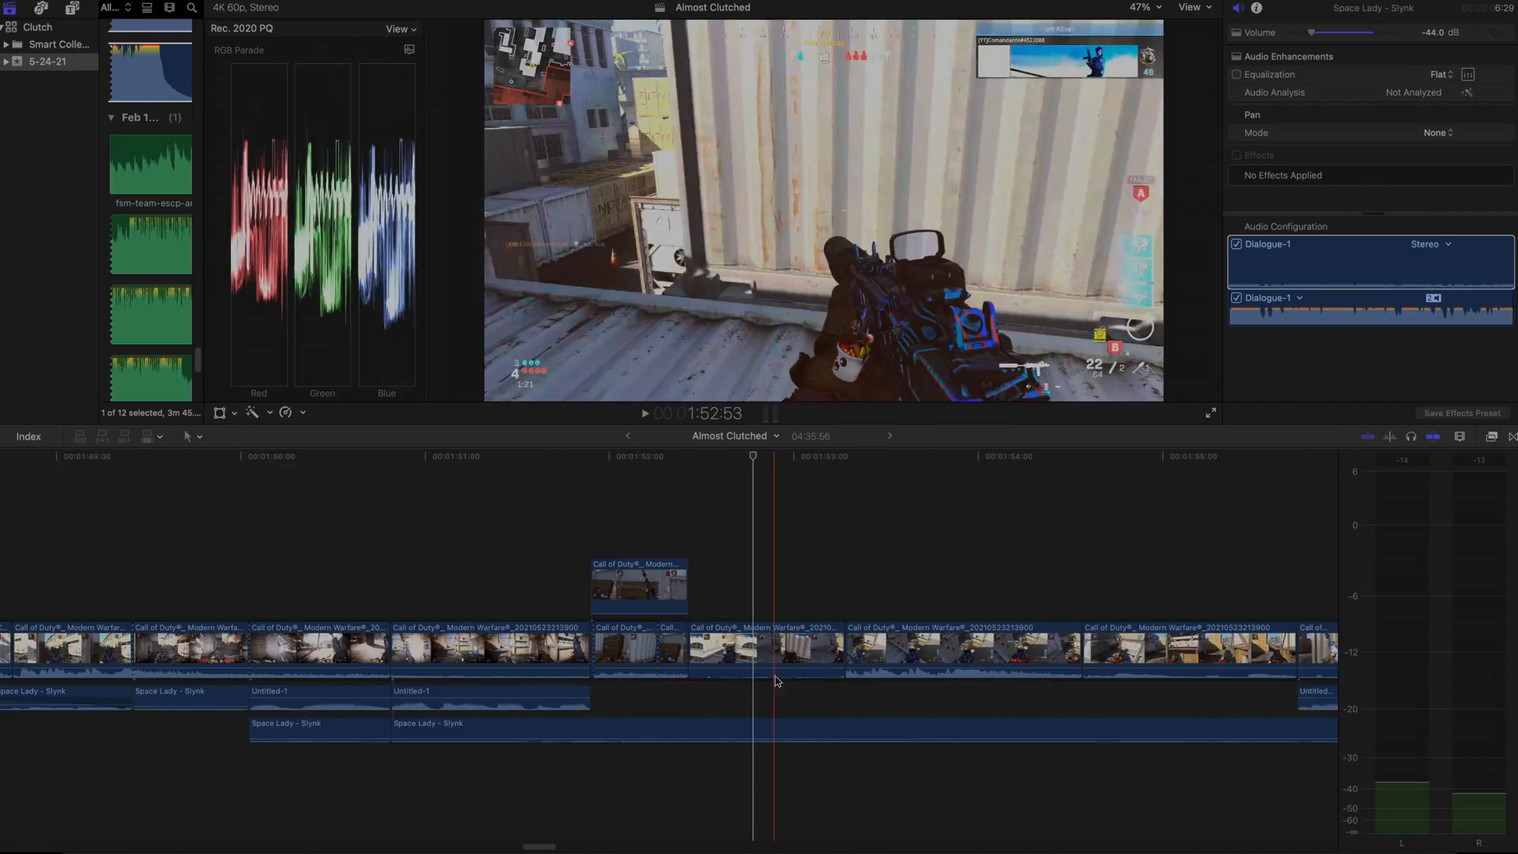
Play back from about 1:49 and delete the short Space Lady - Slynk clip beneath the first Untitled-1 clip after 1:50
{"action": "scroll", "coordinate": [775, 666], "scroll_direction": "left", "scroll_amount": 5}
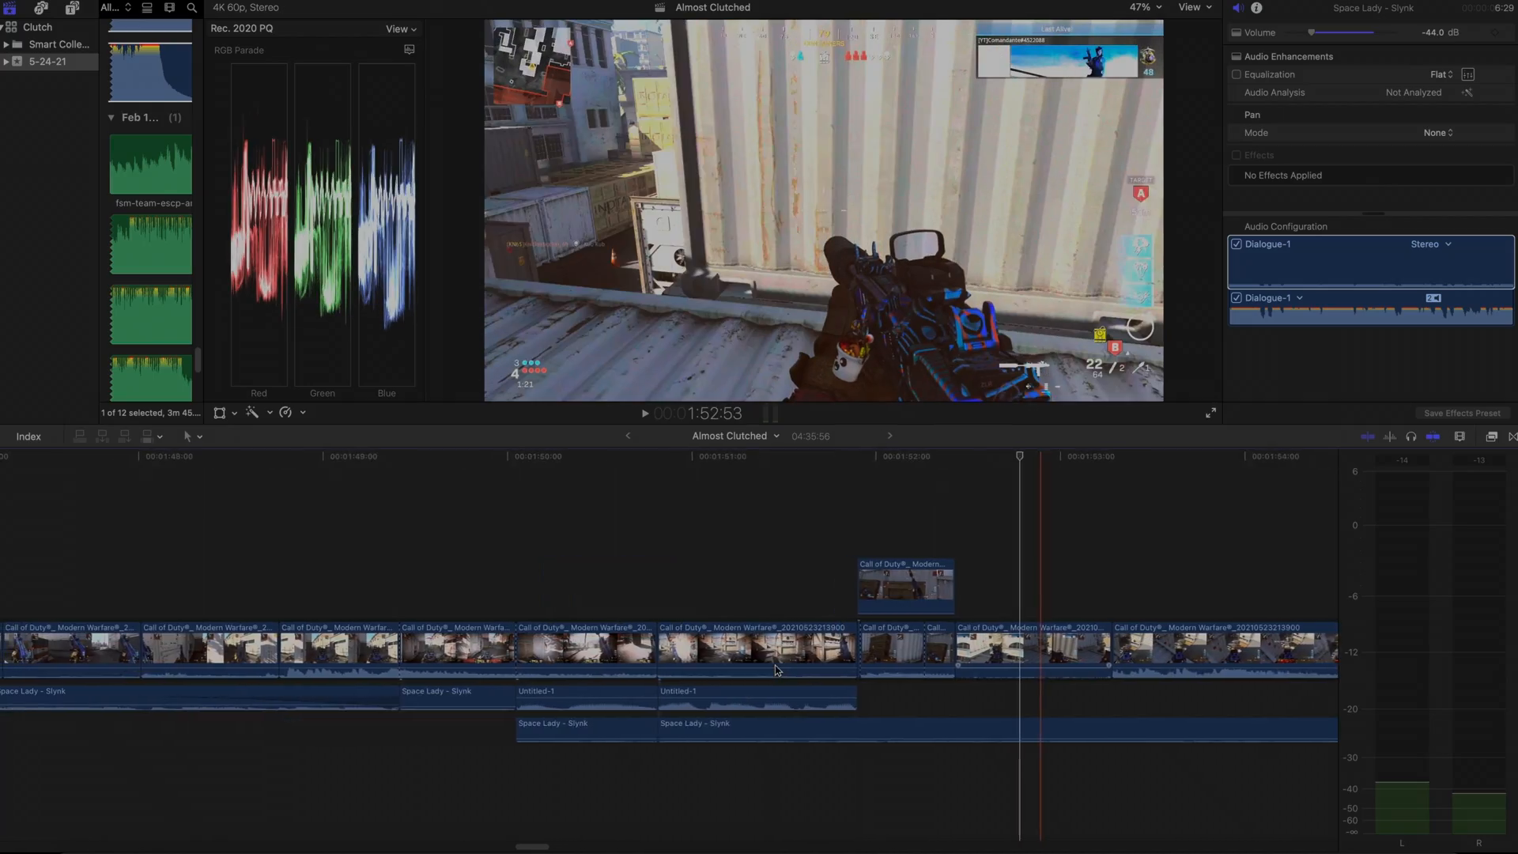
{"action": "left_click", "coordinate": [556, 553]}
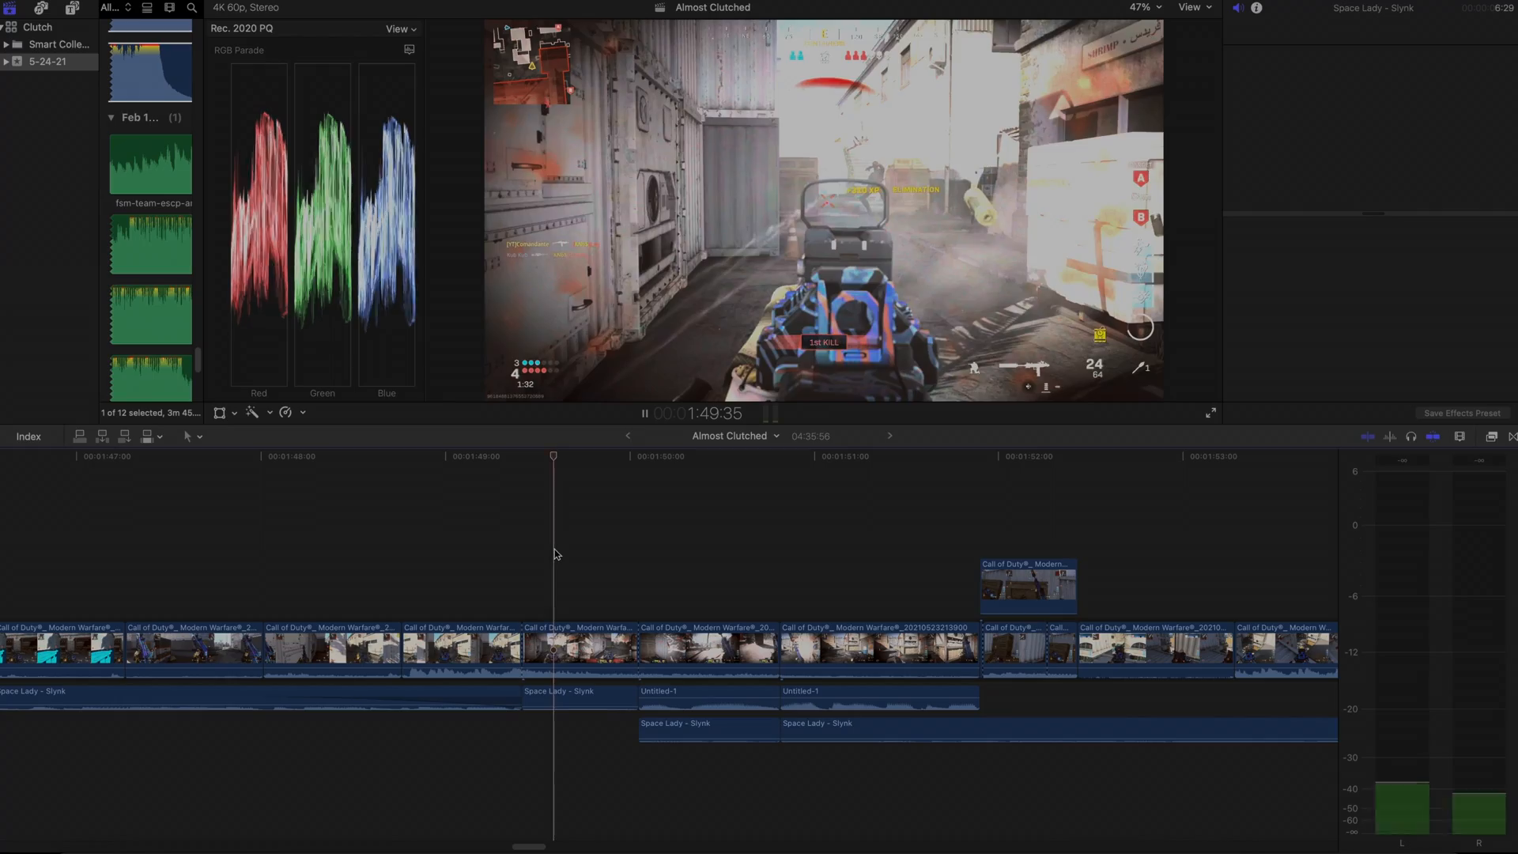
{"action": "key", "text": "space"}
{"action": "key", "text": "space"}
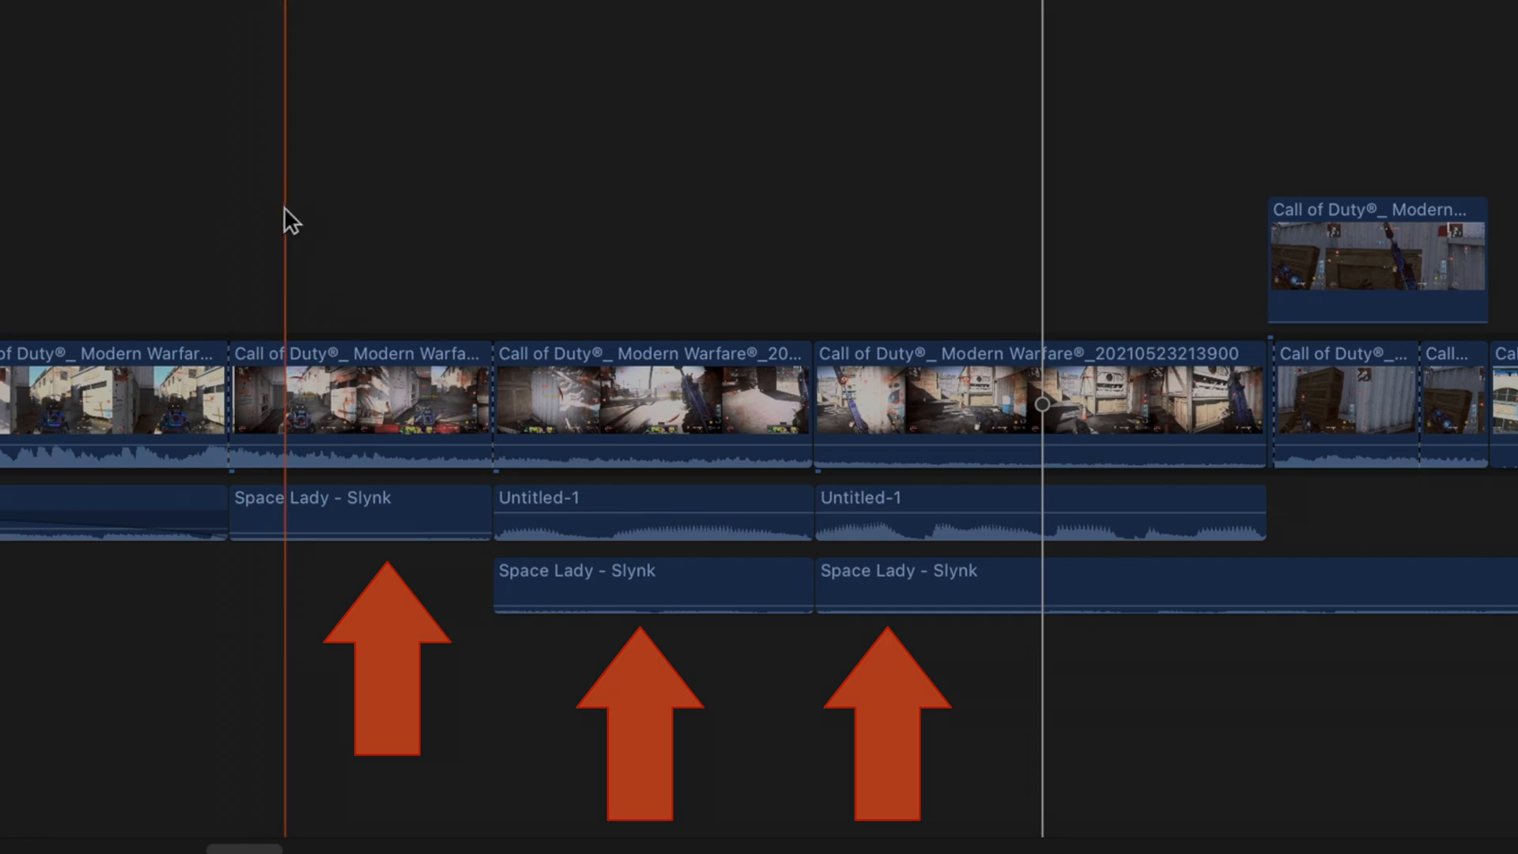
{"action": "left_click", "coordinate": [529, 563]}
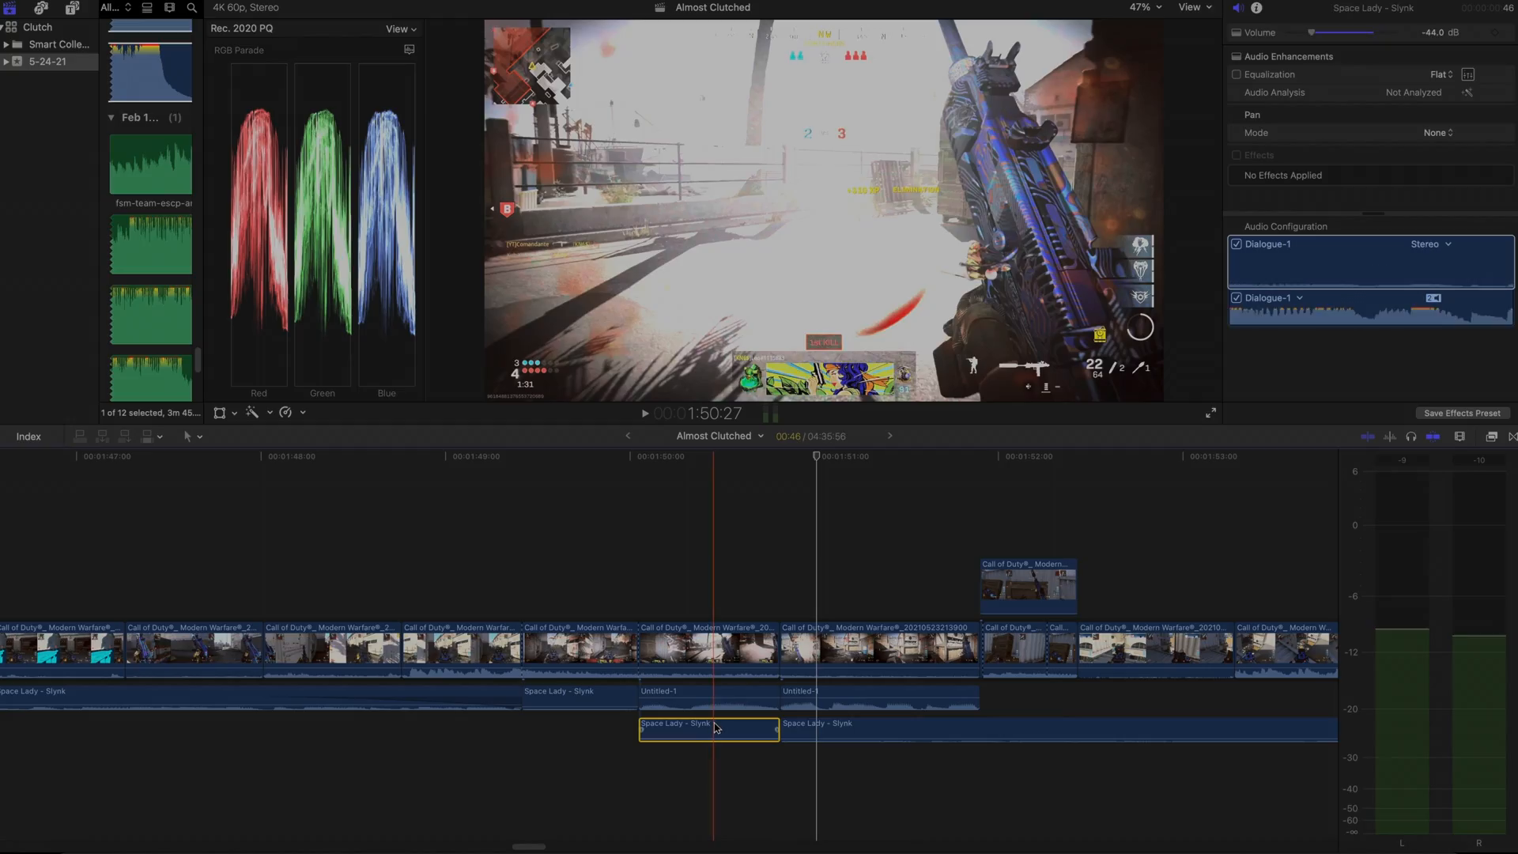
{"action": "key", "text": "Delete"}
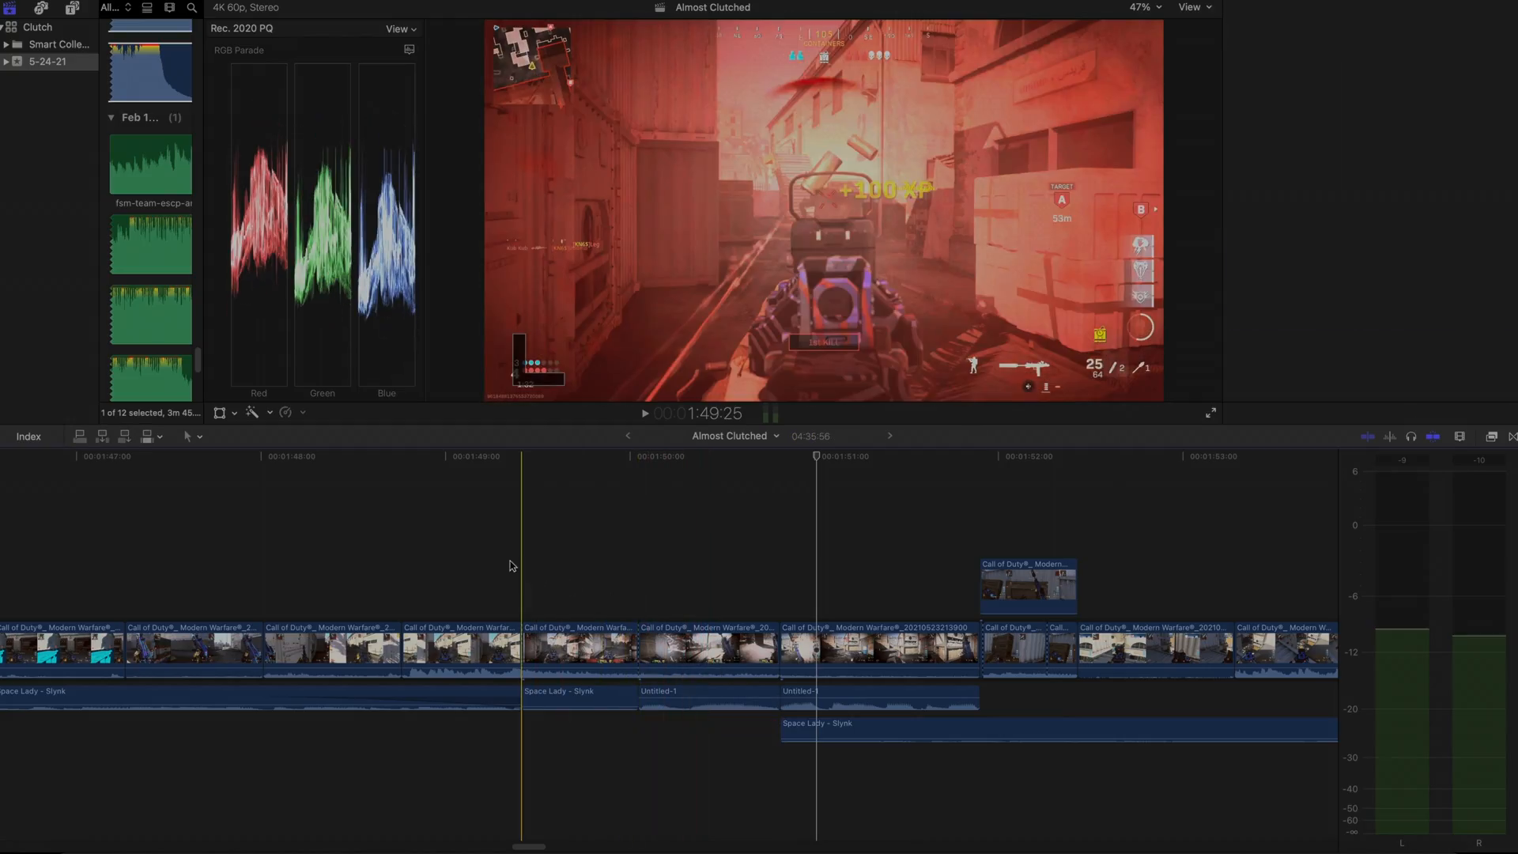
Play back the passage around 1:51 to check how the music and ghost audio sound together
{"action": "key", "text": "space"}
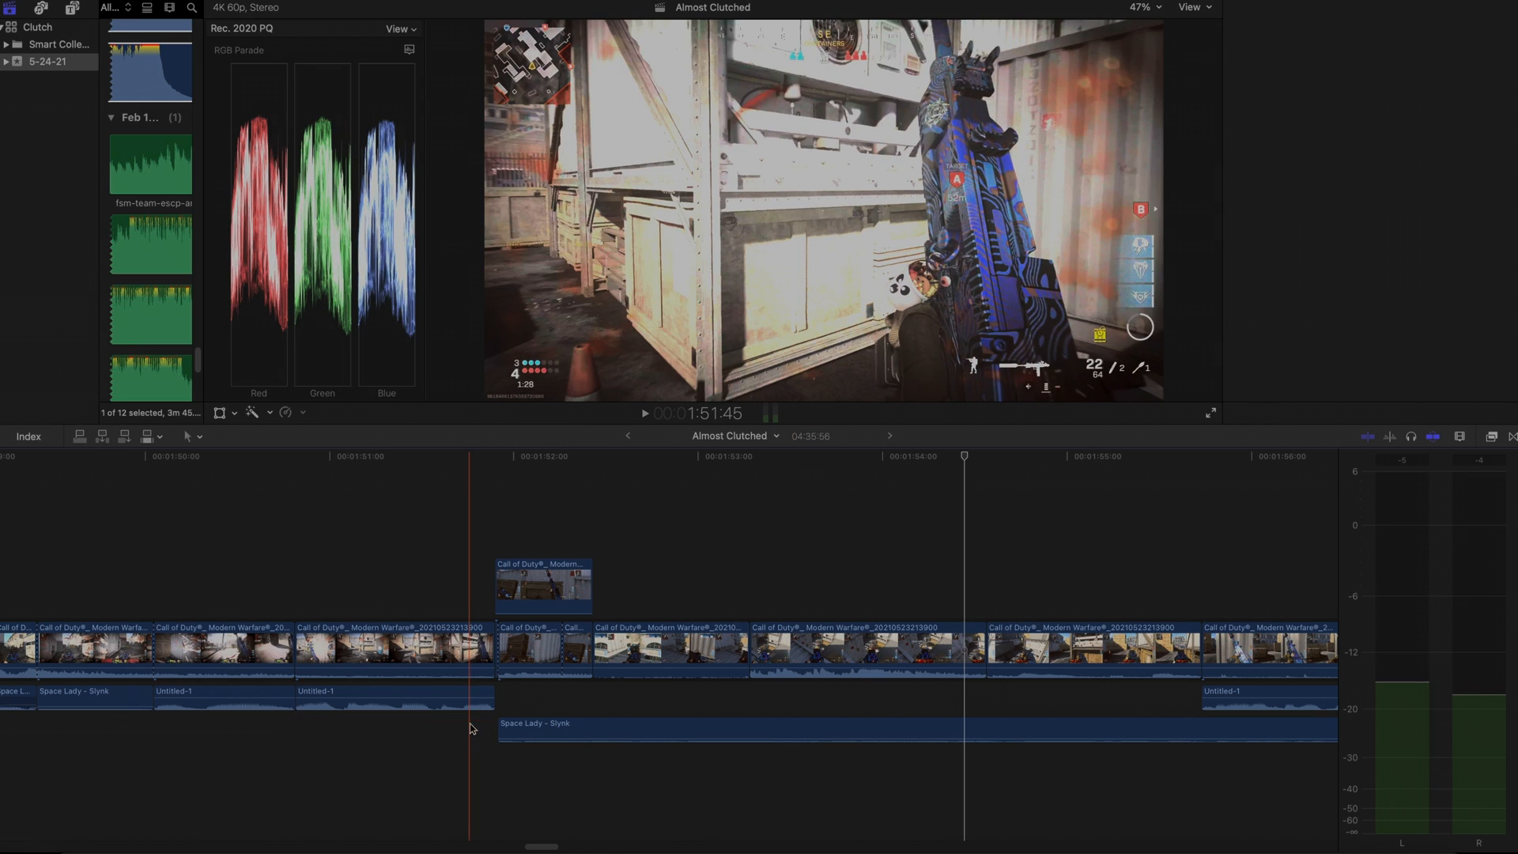
{"action": "scroll", "coordinate": [474, 633], "scroll_direction": "left", "scroll_amount": 6}
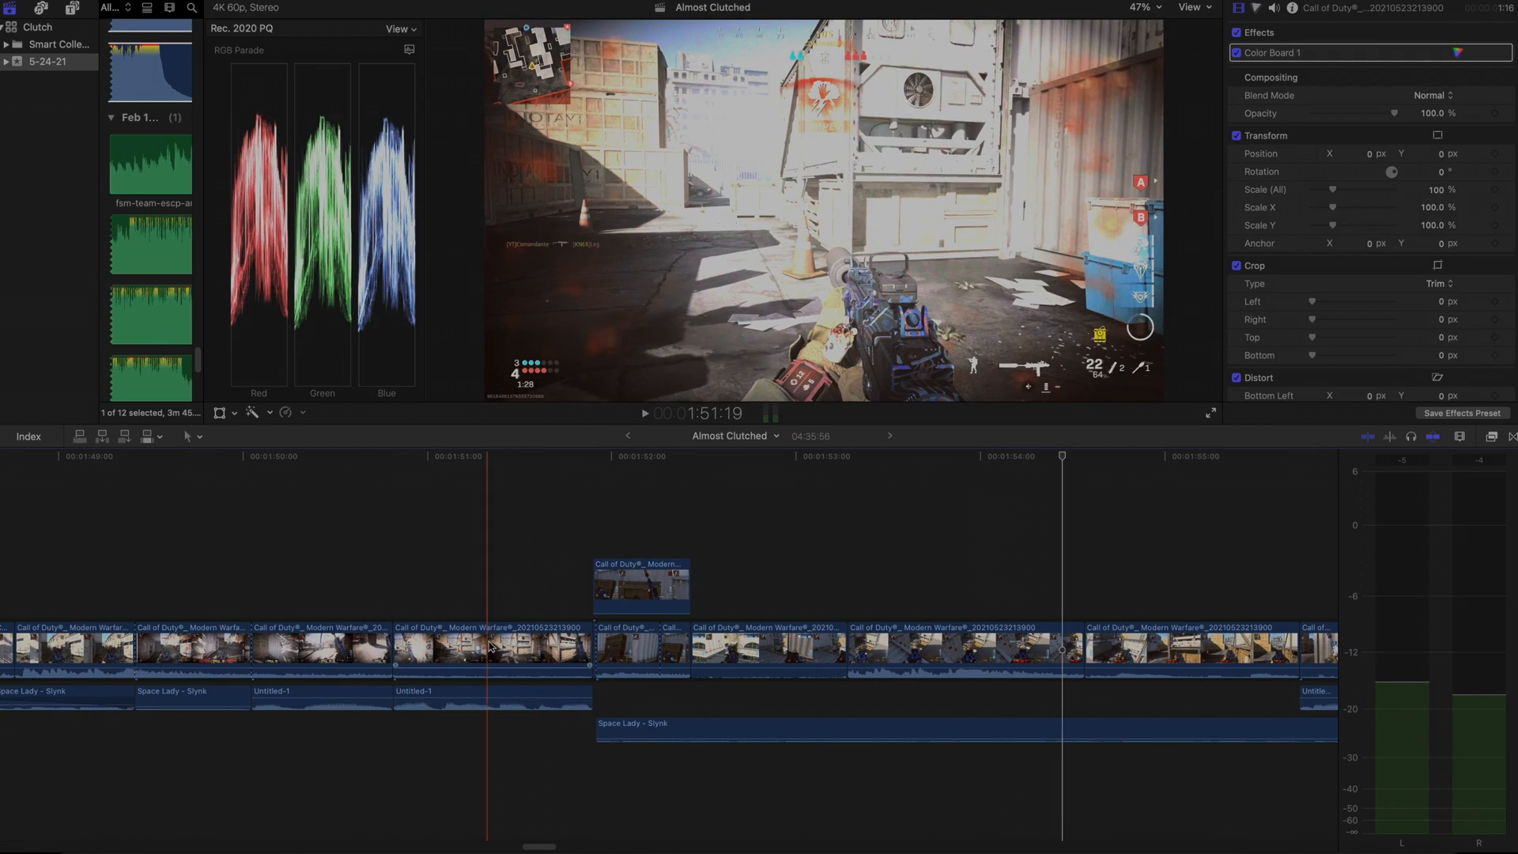
{"action": "left_click", "coordinate": [454, 533]}
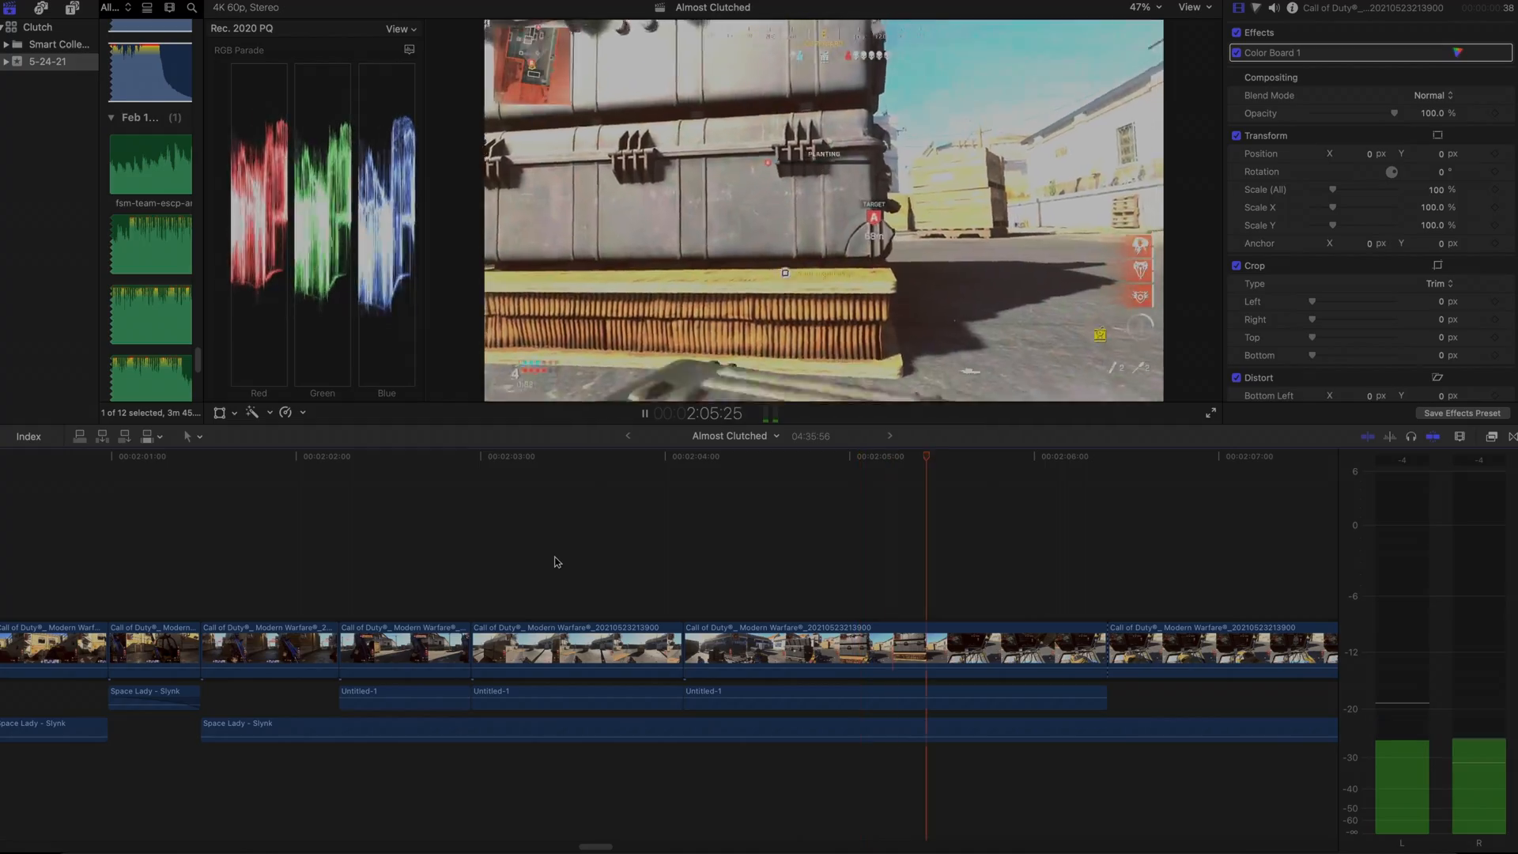
Replay the section from about 2:02 and split the Space Lady - Slynk clip at 2:02:14, where the Untitled-1 audio starts
{"action": "key", "text": "space"}
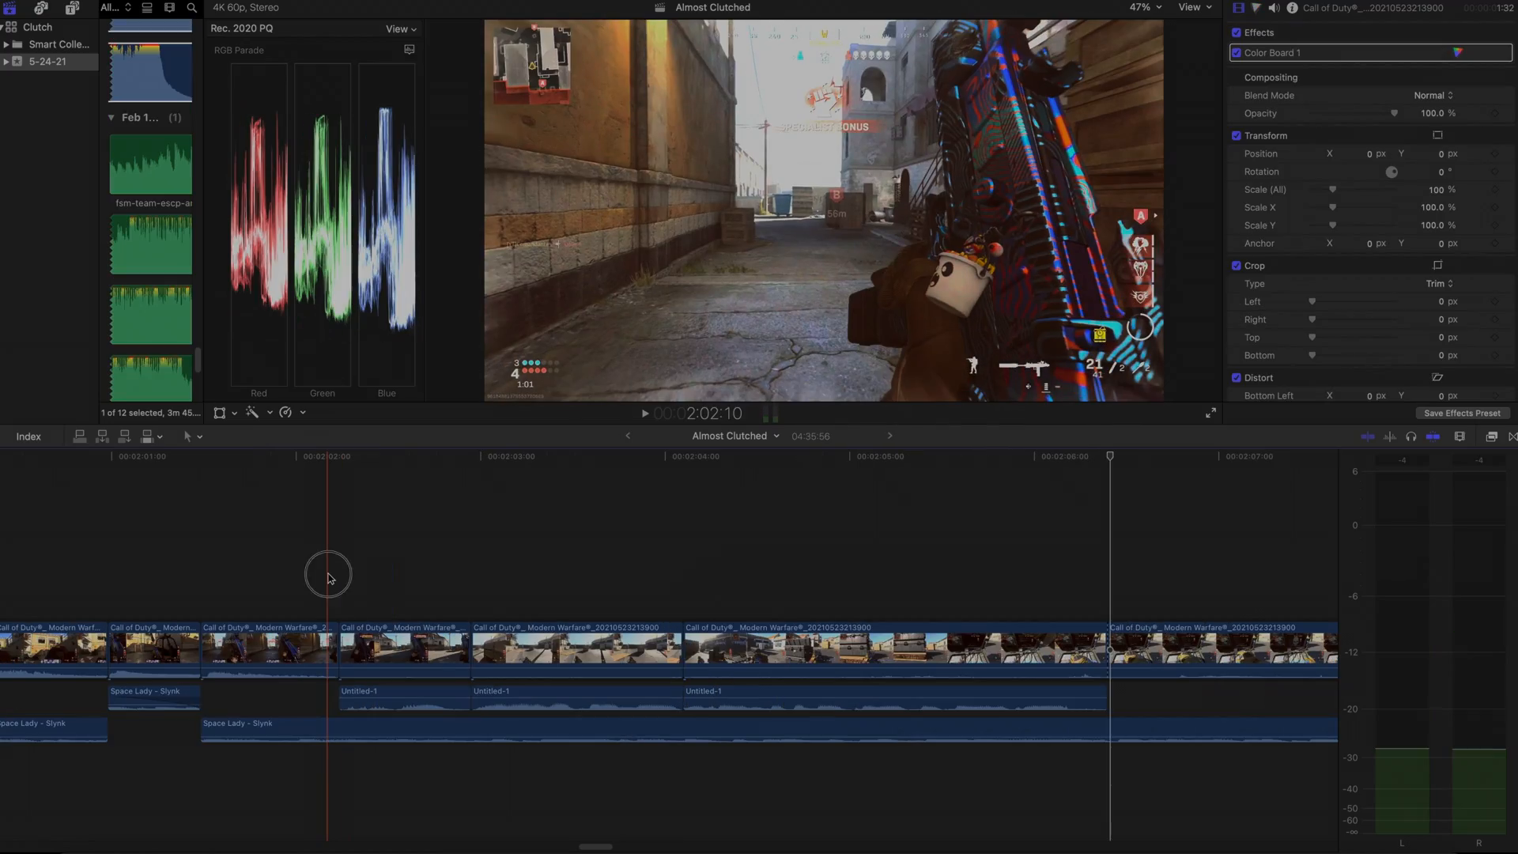
{"action": "key", "text": "space"}
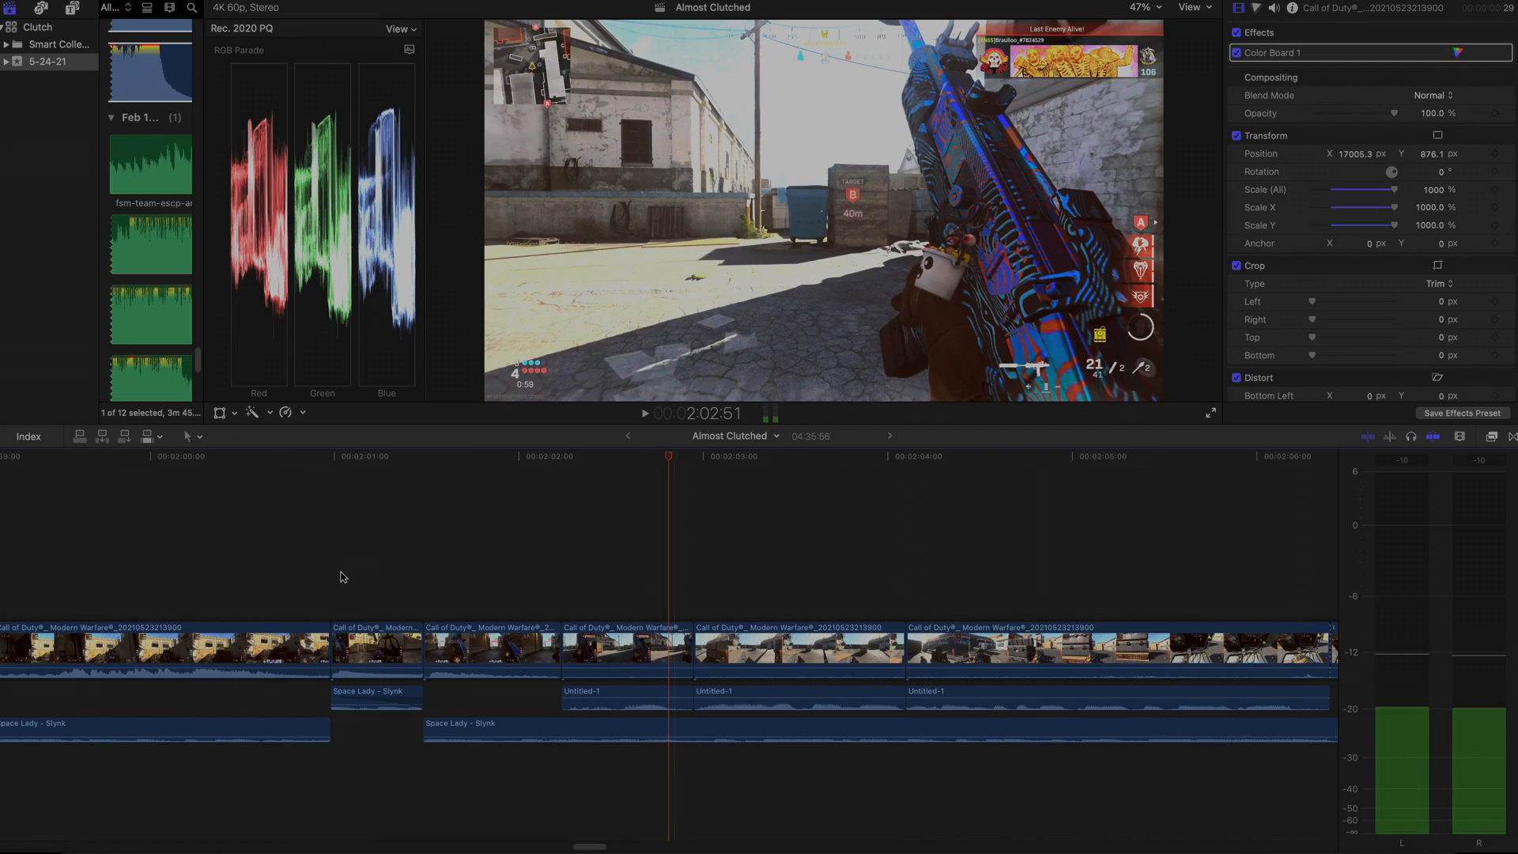
{"action": "scroll", "coordinate": [464, 627], "scroll_direction": "left", "scroll_amount": 6}
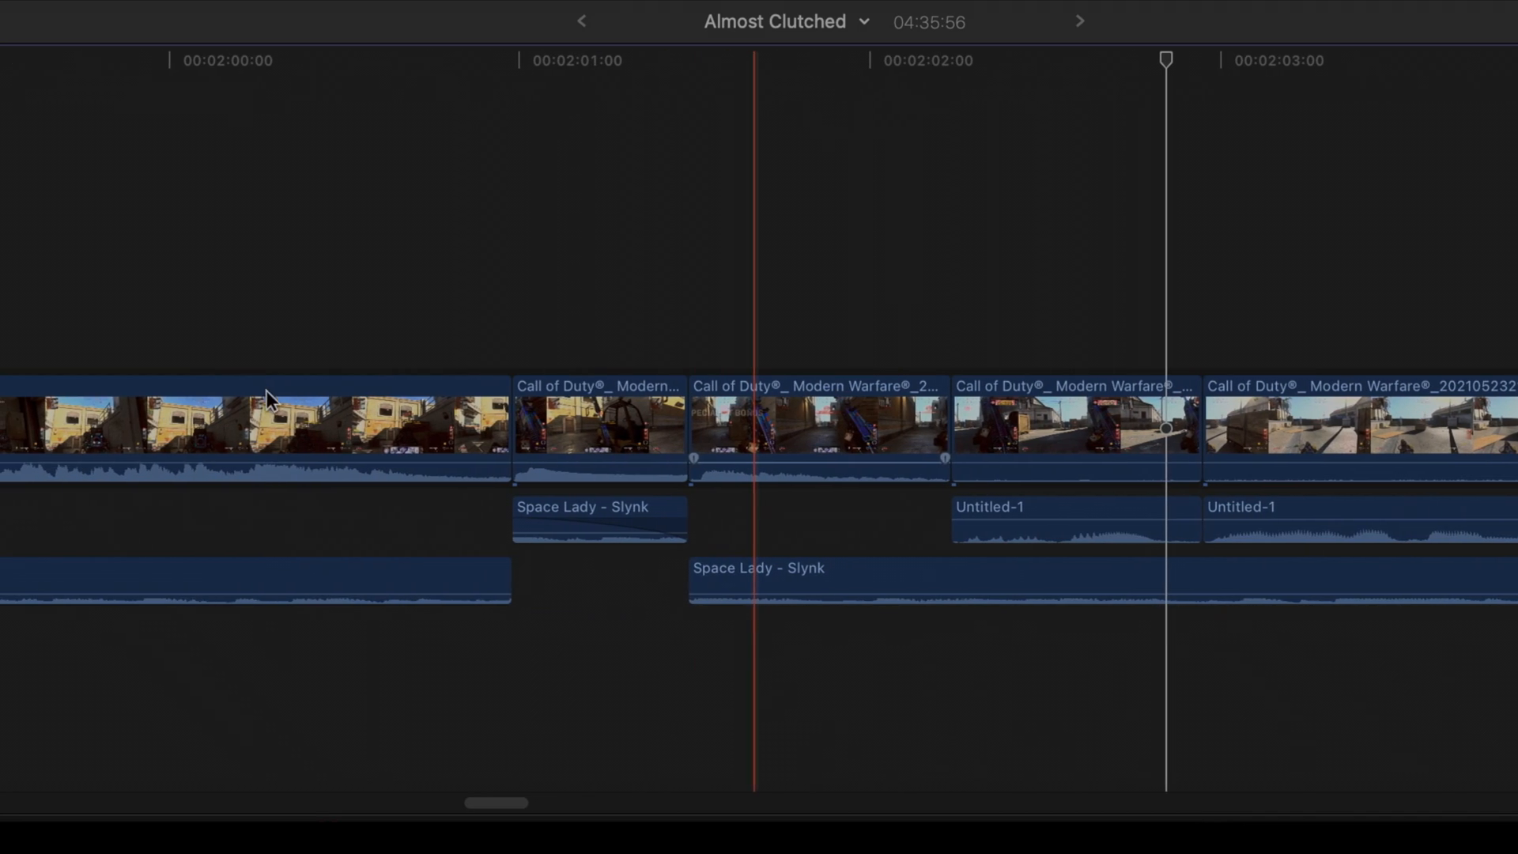
{"action": "key", "text": "b"}
{"action": "left_click", "coordinate": [1044, 570]}
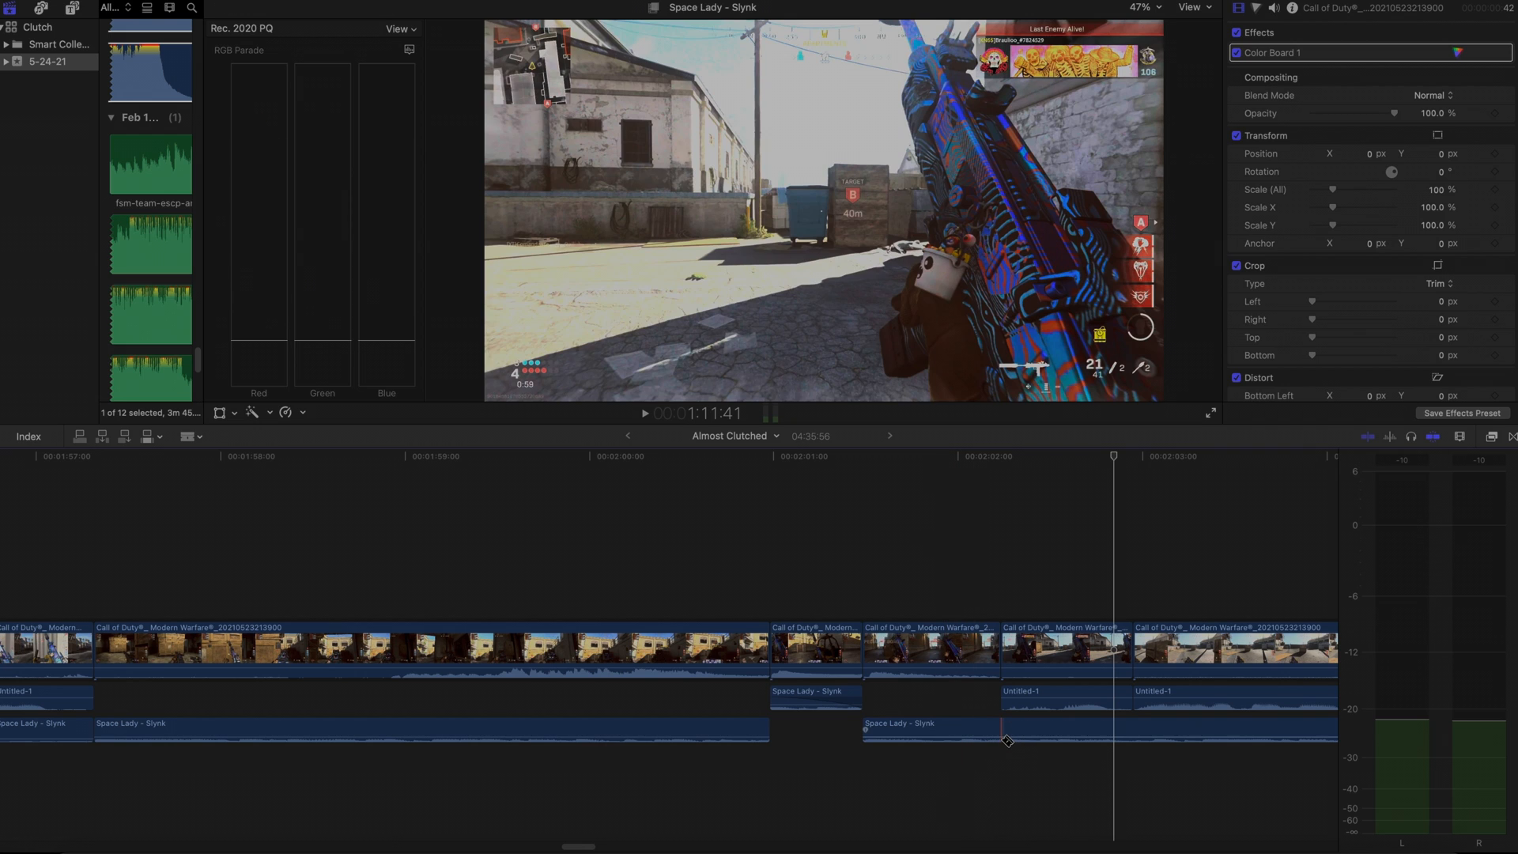
{"action": "left_click", "coordinate": [1002, 740]}
{"action": "key", "text": "a"}
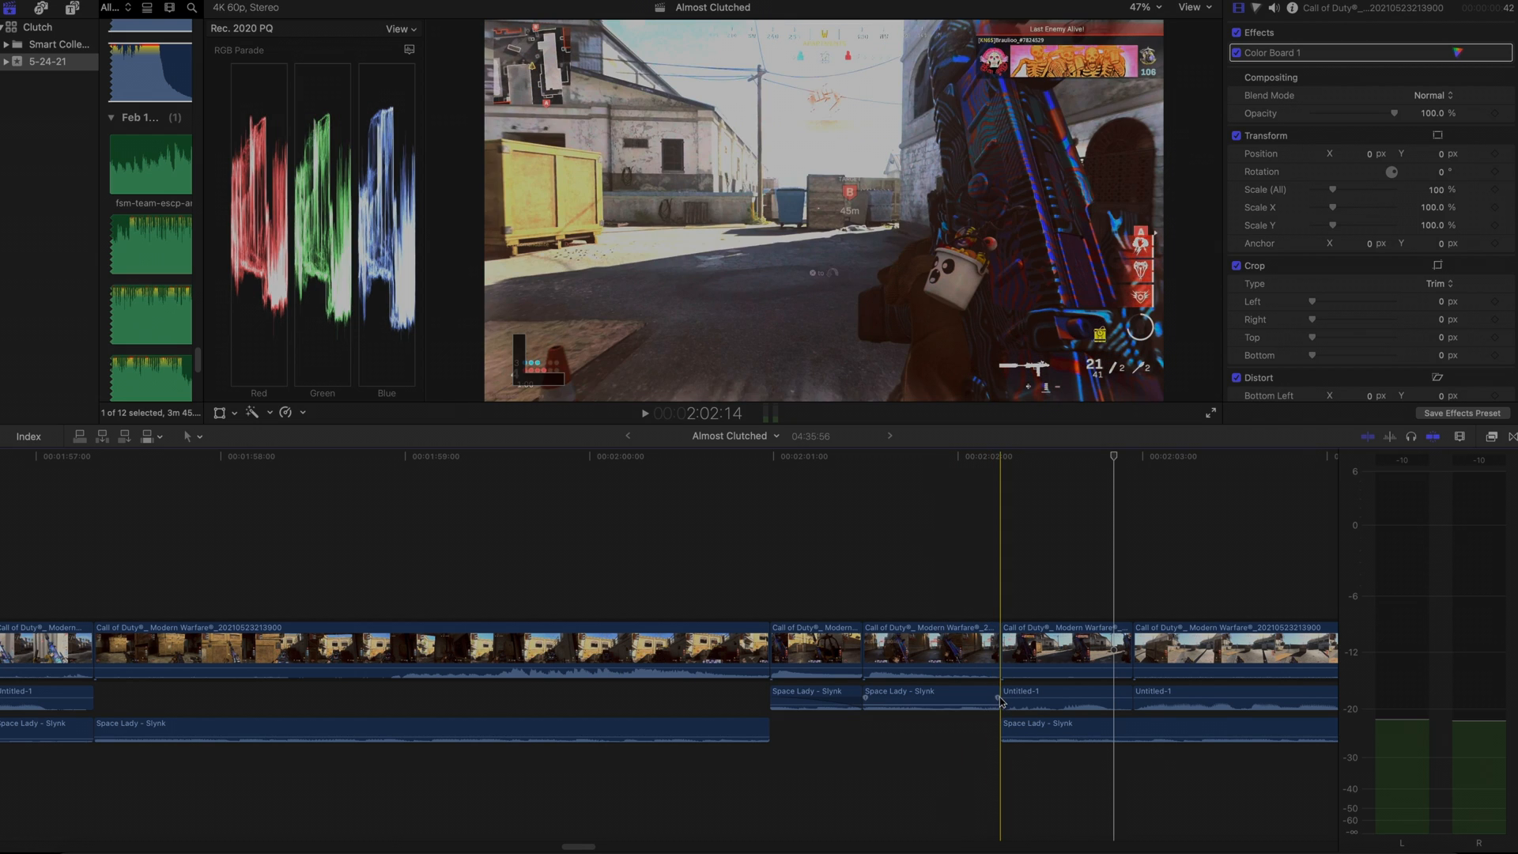
Paste only the Volume attribute, with keyframe timing stretched to fit, onto the music clip after the split and play it back
{"action": "left_click", "coordinate": [997, 728]}
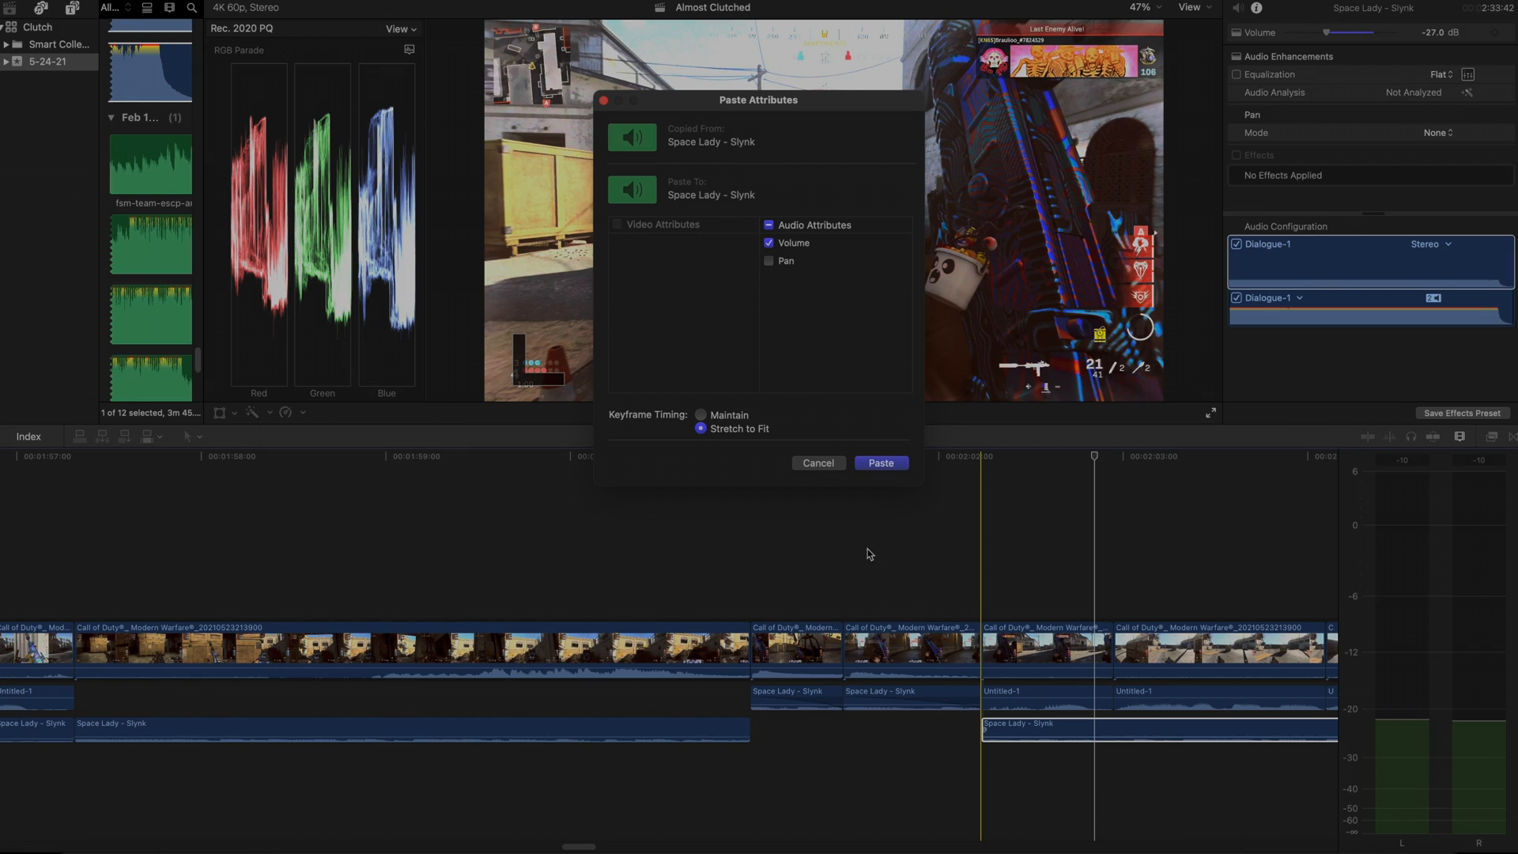
{"action": "left_click", "coordinate": [875, 461]}
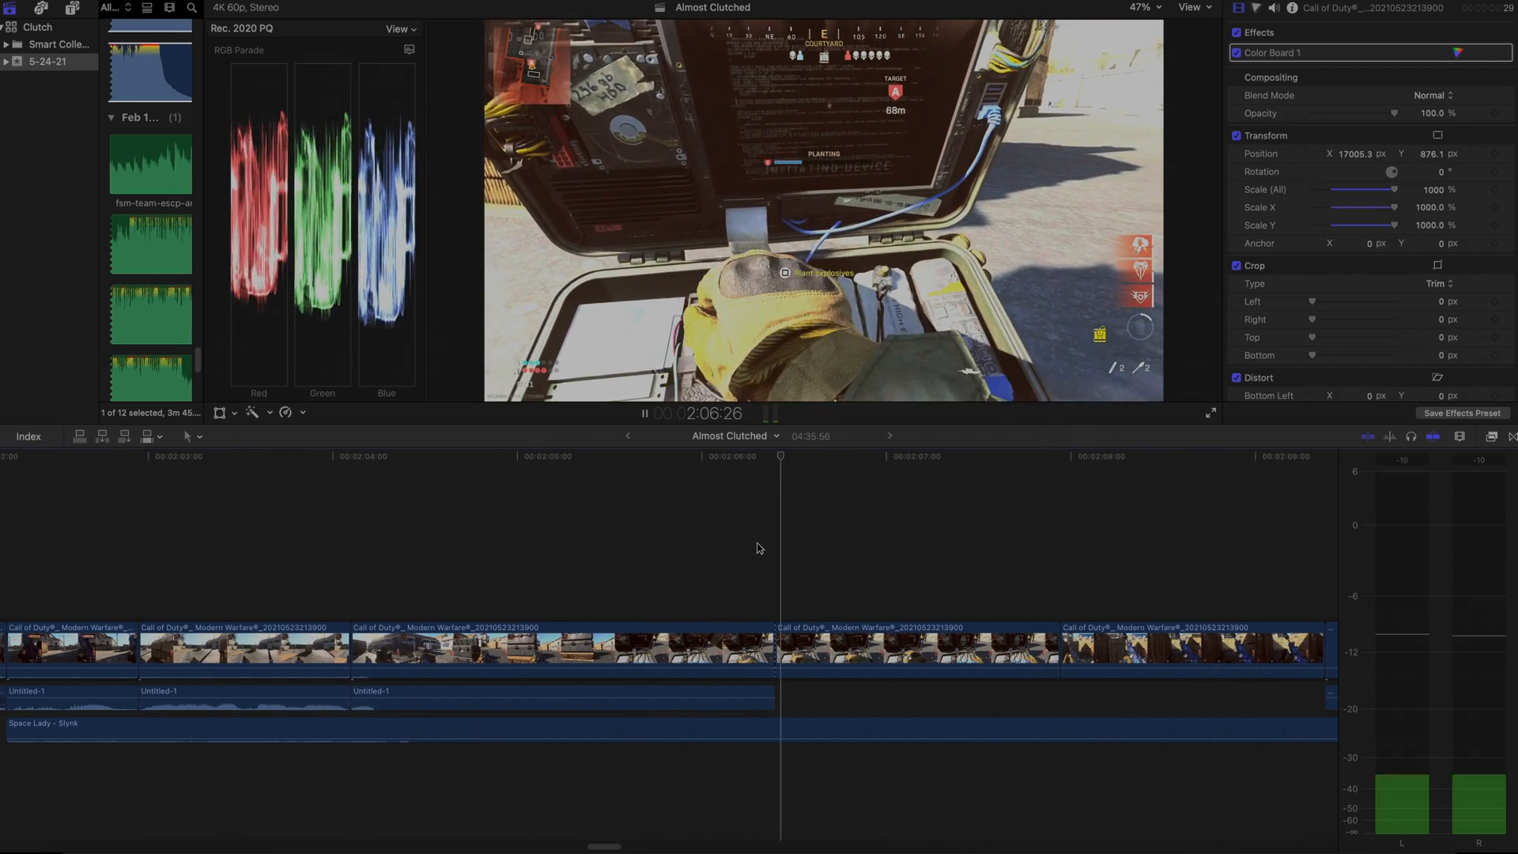
{"action": "key", "text": "space"}
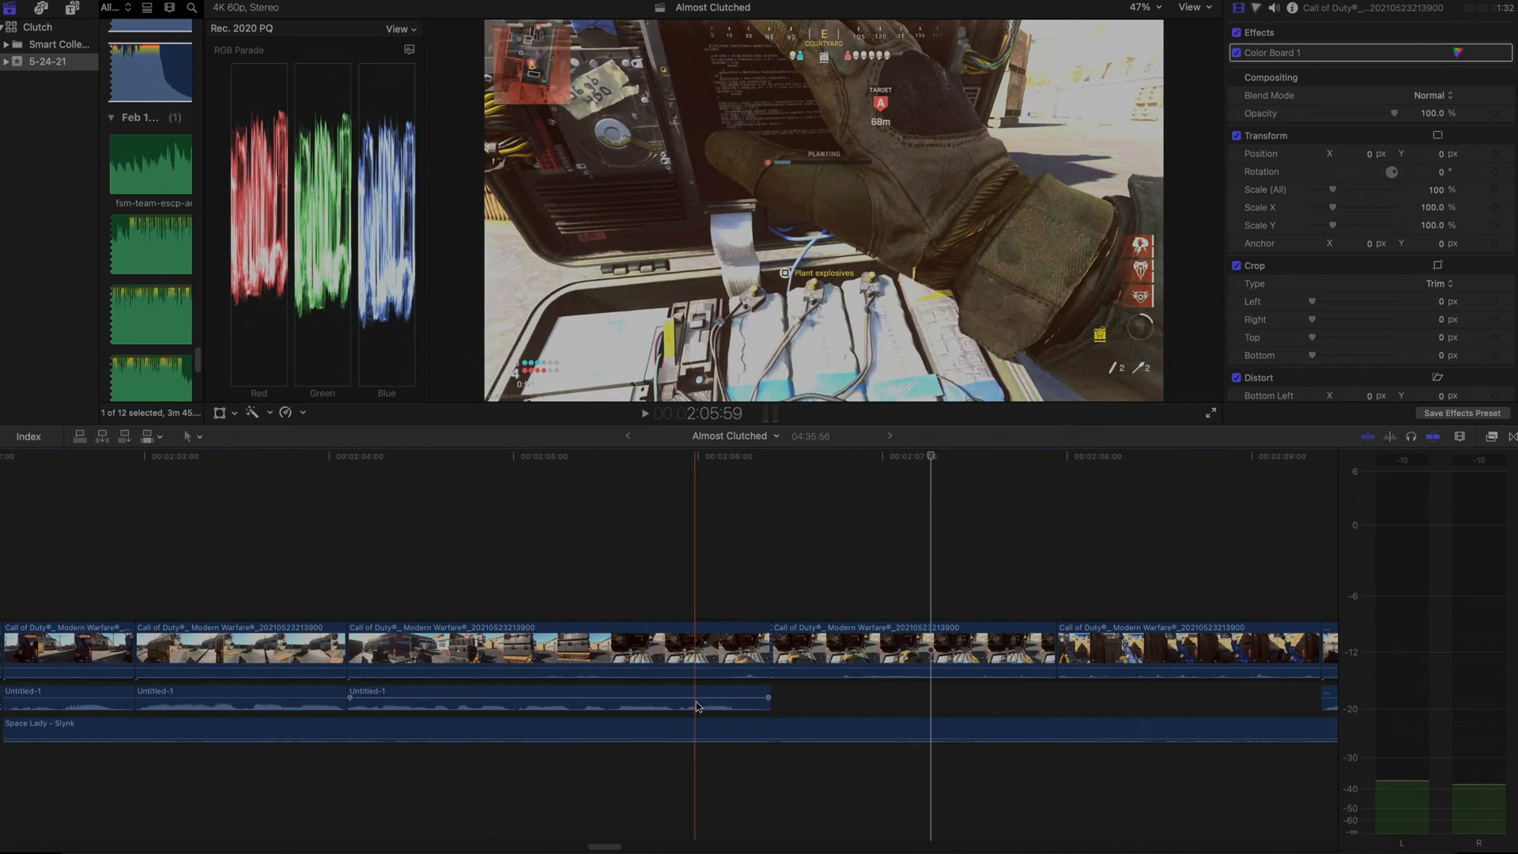
Check the volume of the third Untitled-1 clip after 2:02 and listen to its balance against the lowered music
{"action": "left_click", "coordinate": [695, 696]}
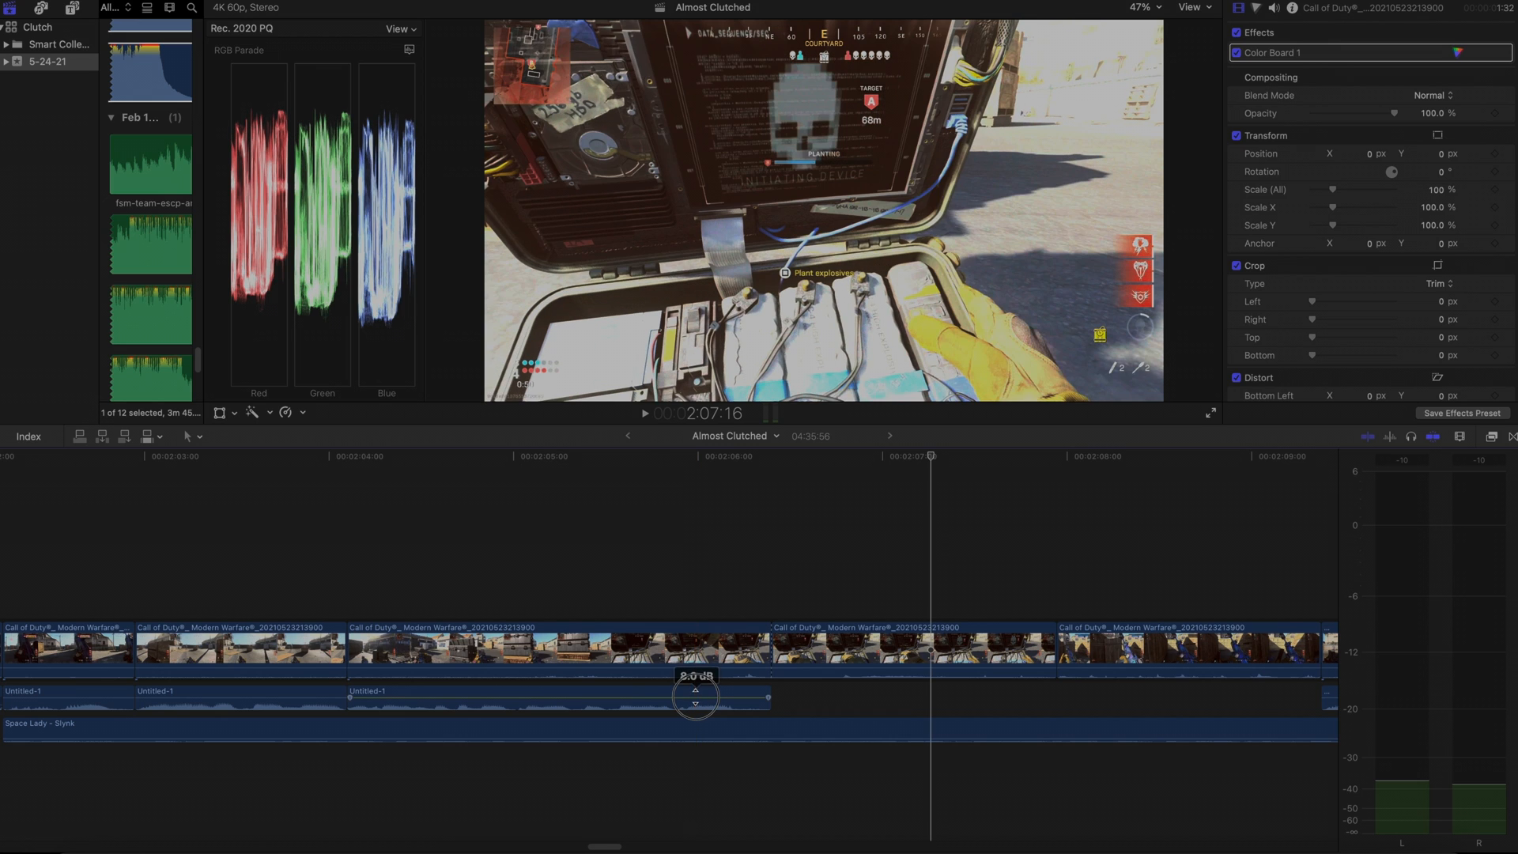
{"action": "scroll", "coordinate": [672, 656], "scroll_direction": "left", "scroll_amount": 5}
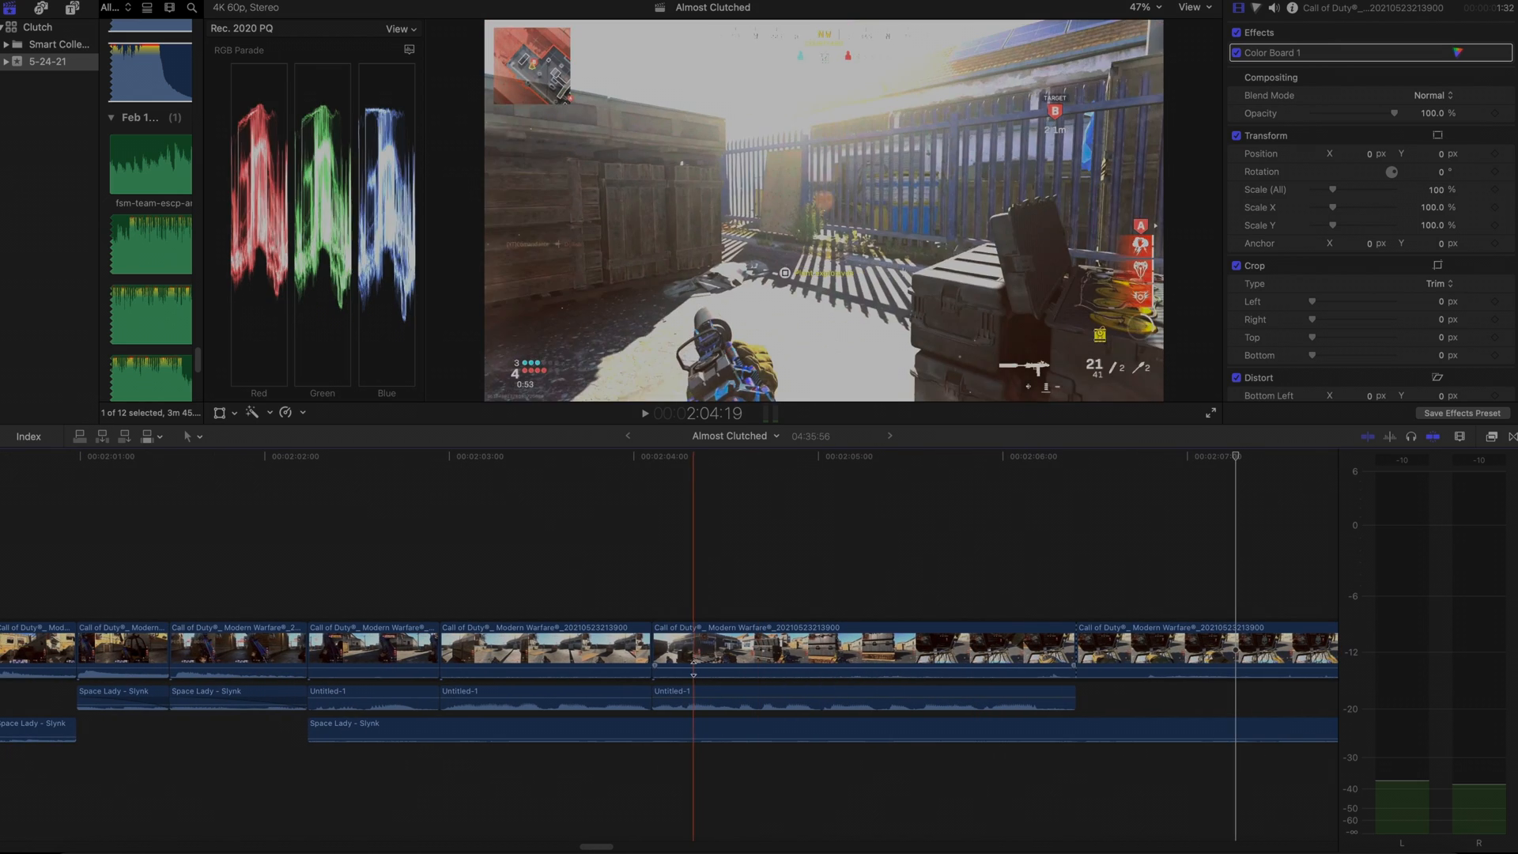
{"action": "scroll", "coordinate": [557, 605], "scroll_direction": "left", "scroll_amount": 2}
{"action": "key", "text": "space"}
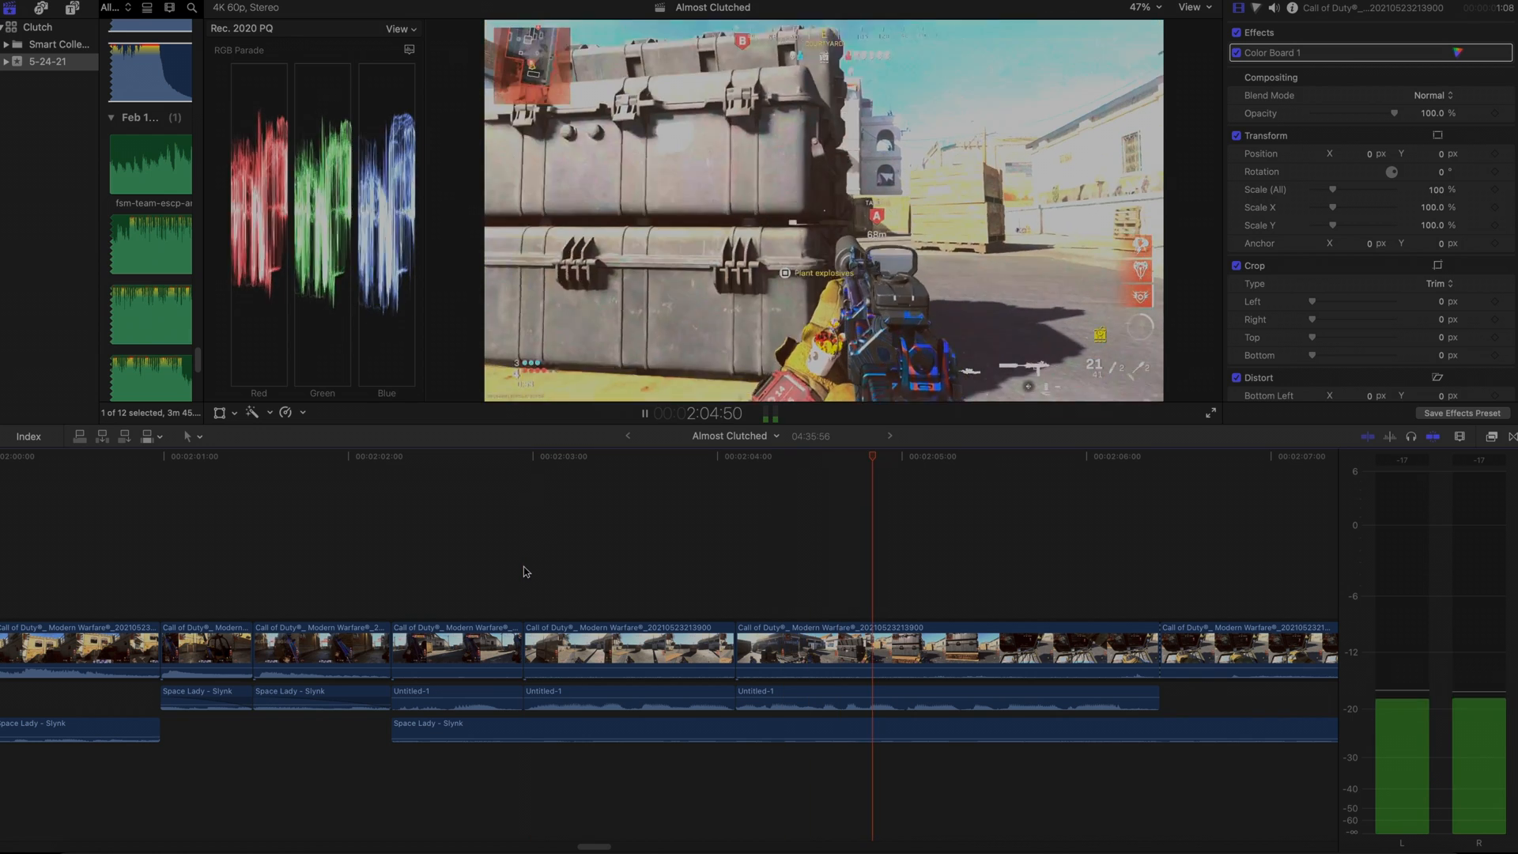
{"action": "key", "text": "space"}
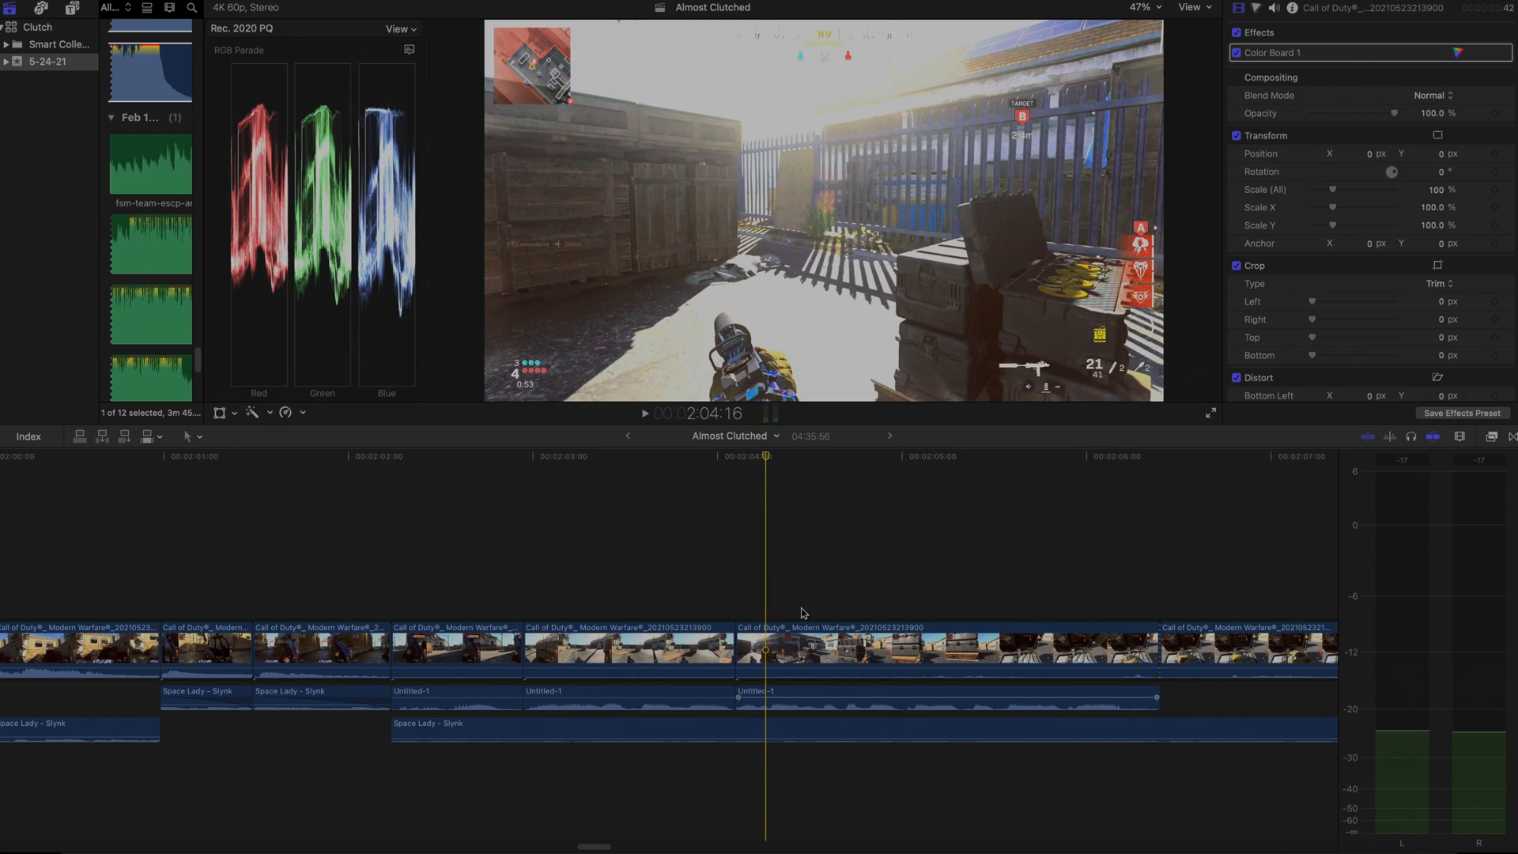
{"action": "key", "text": "space"}
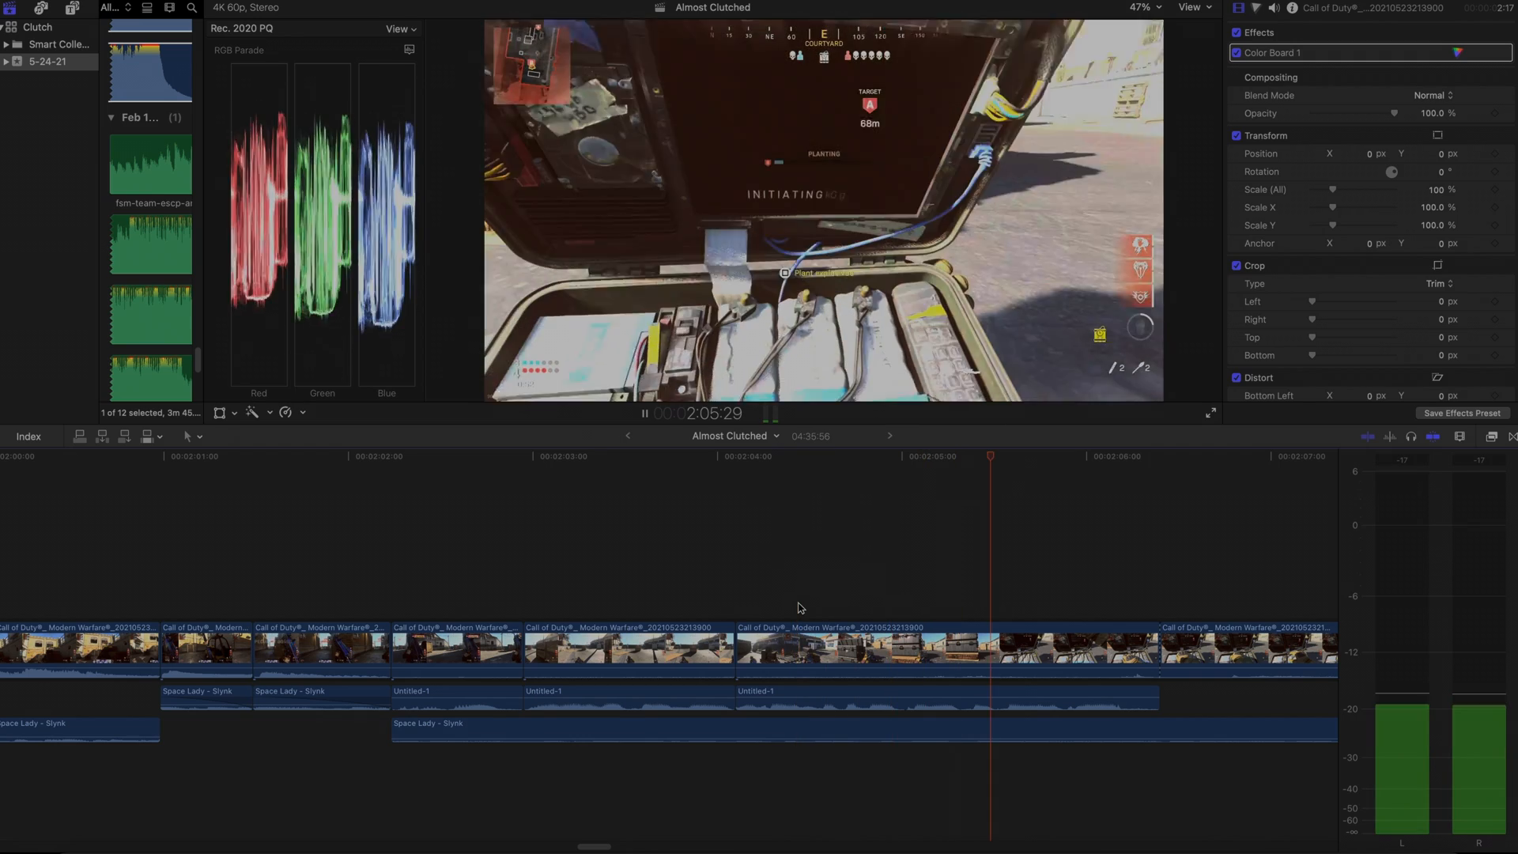
{"action": "key", "text": "space"}
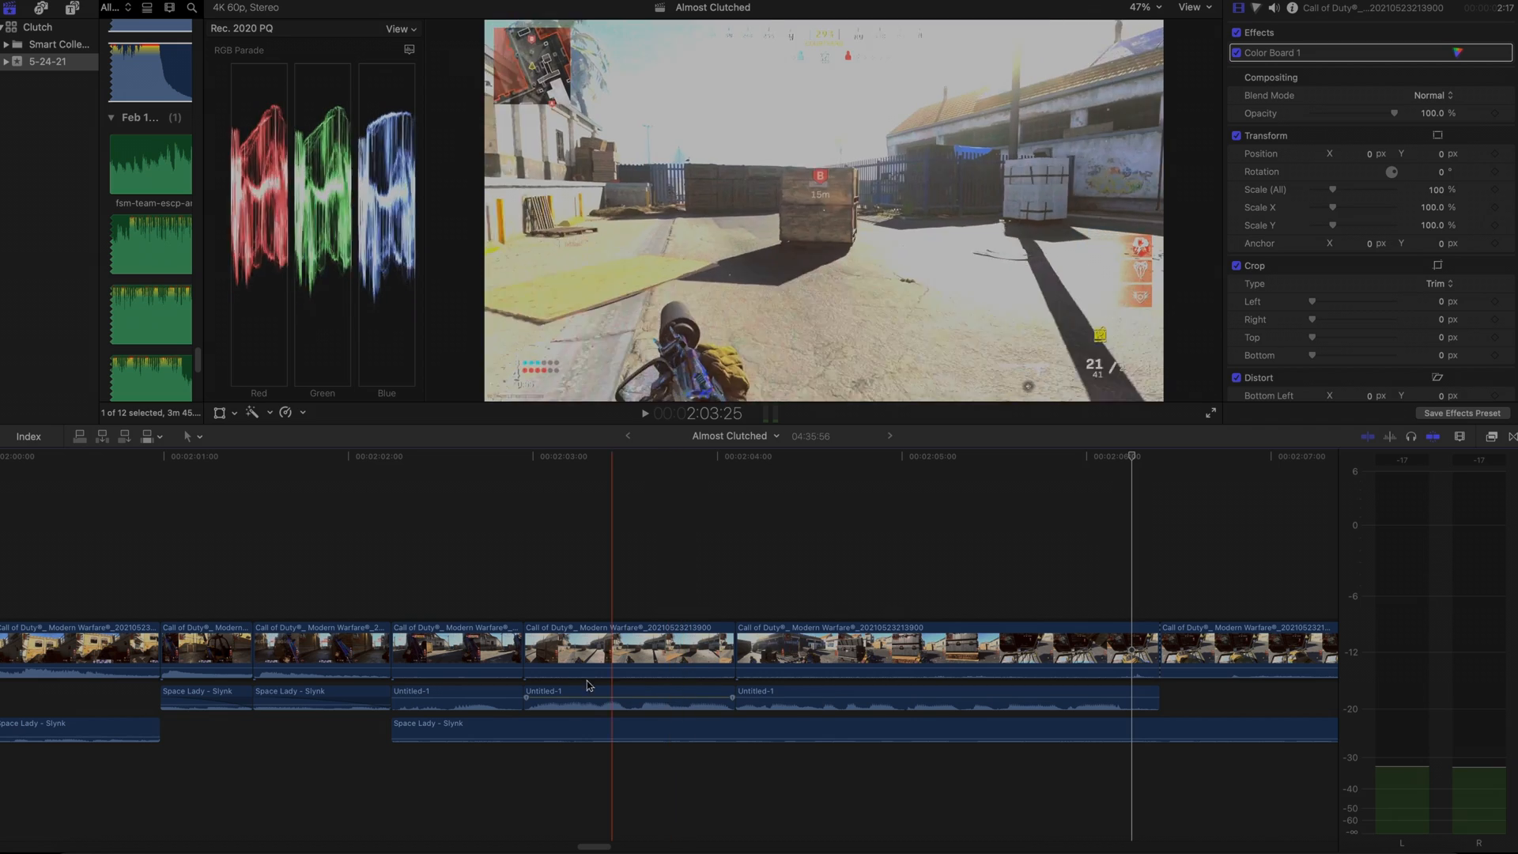
Check the volume of the first Untitled-1 clip after the split and replay the sequence from 2:02:14
{"action": "left_click", "coordinate": [511, 699]}
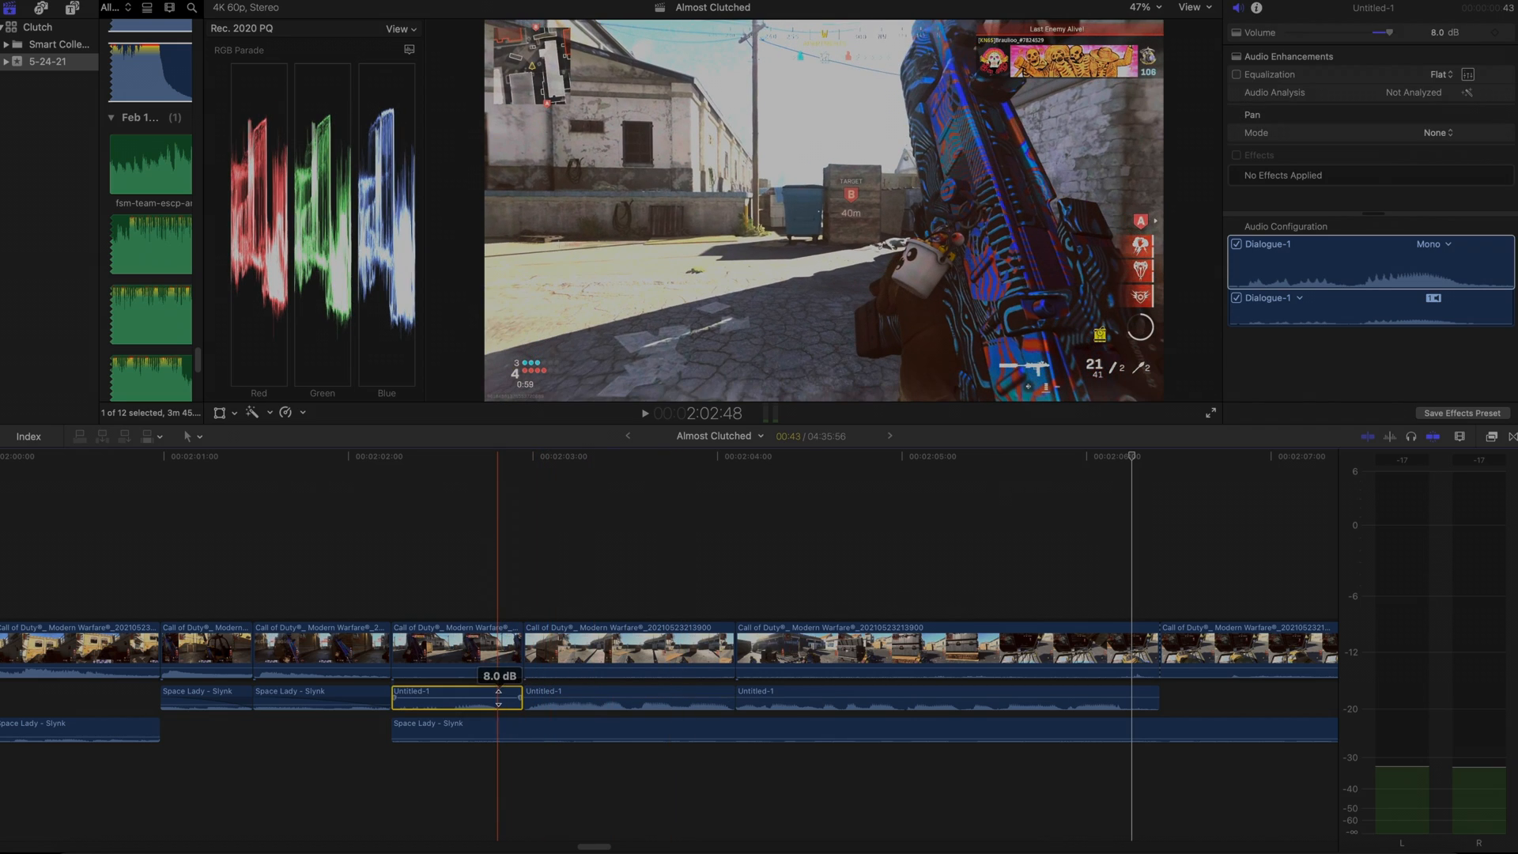
{"action": "left_click", "coordinate": [395, 542]}
{"action": "key", "text": "space"}
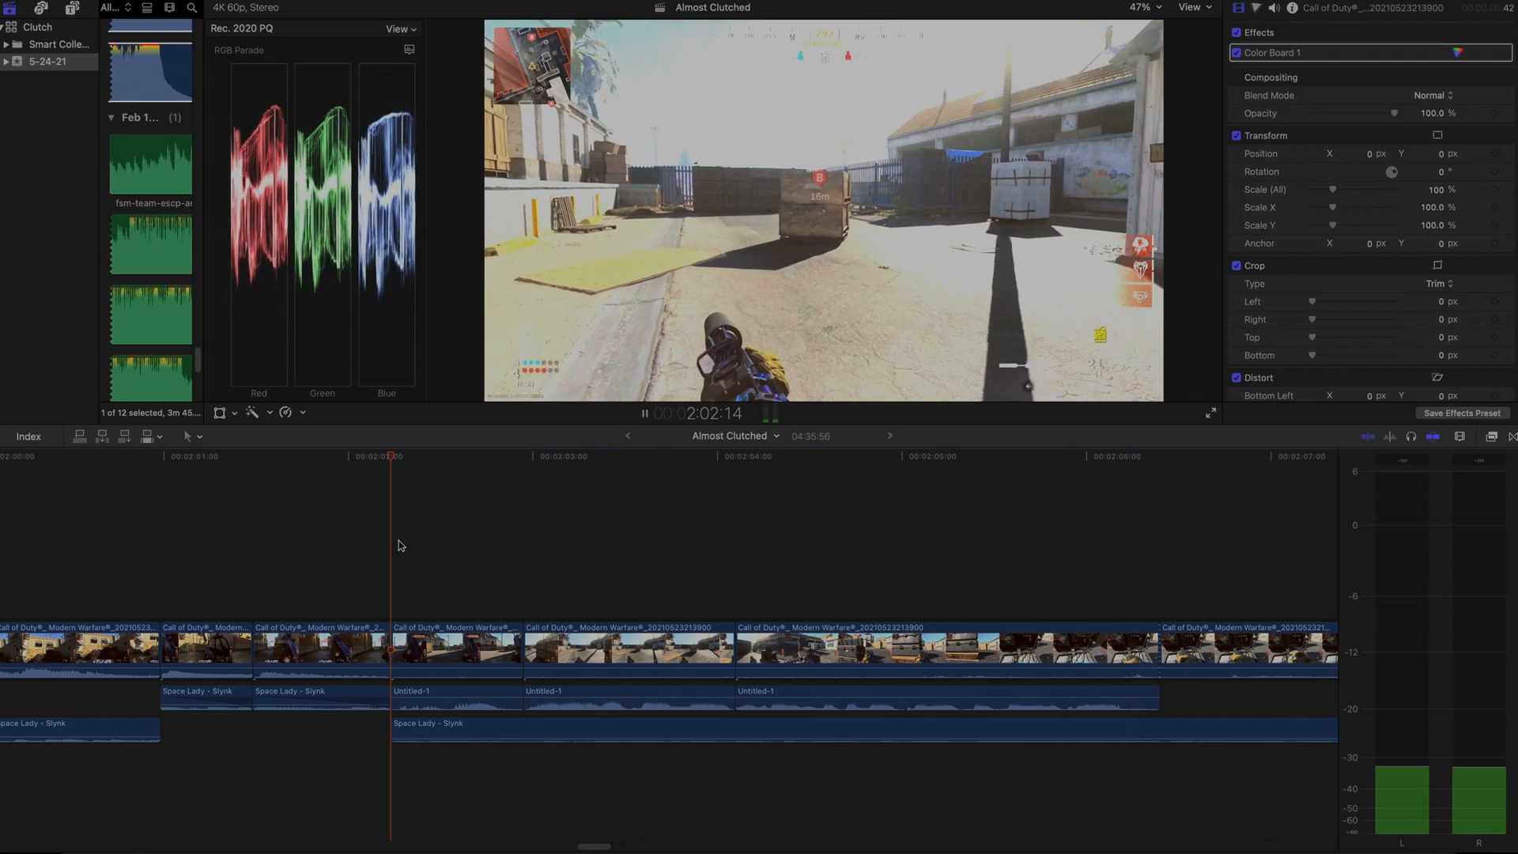